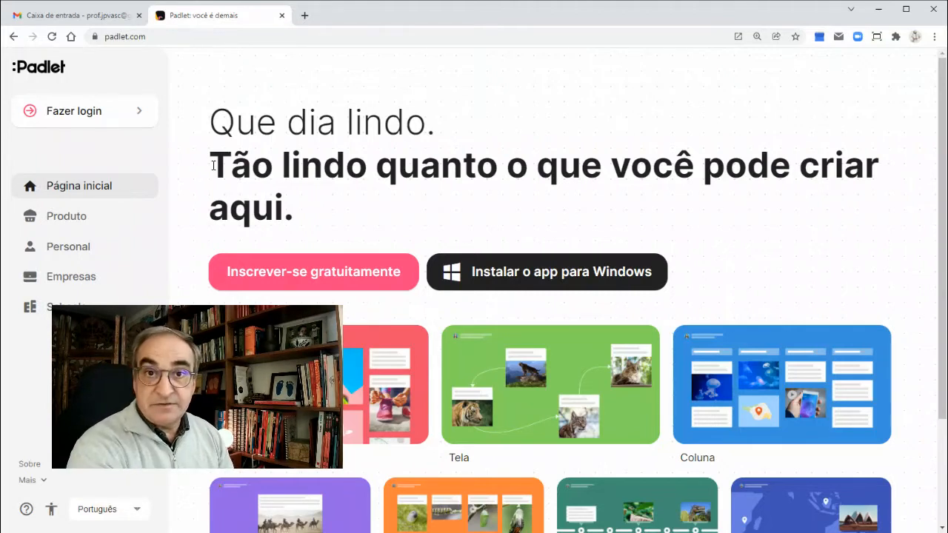
# Log in to Padlet with Google, using the first listed account.
pyautogui.hotkey('ctrl', 'shift', '3')
pyautogui.moveTo(64, 90)
pyautogui.mouseDown()
pyautogui.moveTo(78, 91)
pyautogui.moveTo(41, 138)
pyautogui.moveTo(132, 92)
pyautogui.moveTo(63, 86)
pyautogui.mouseUp()
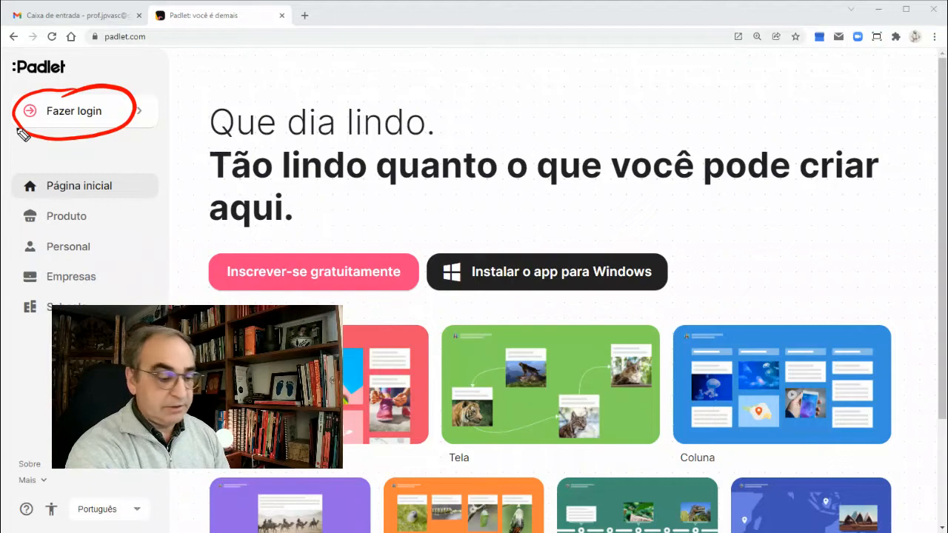
pyautogui.press('Escape')
pyautogui.click(85, 116)
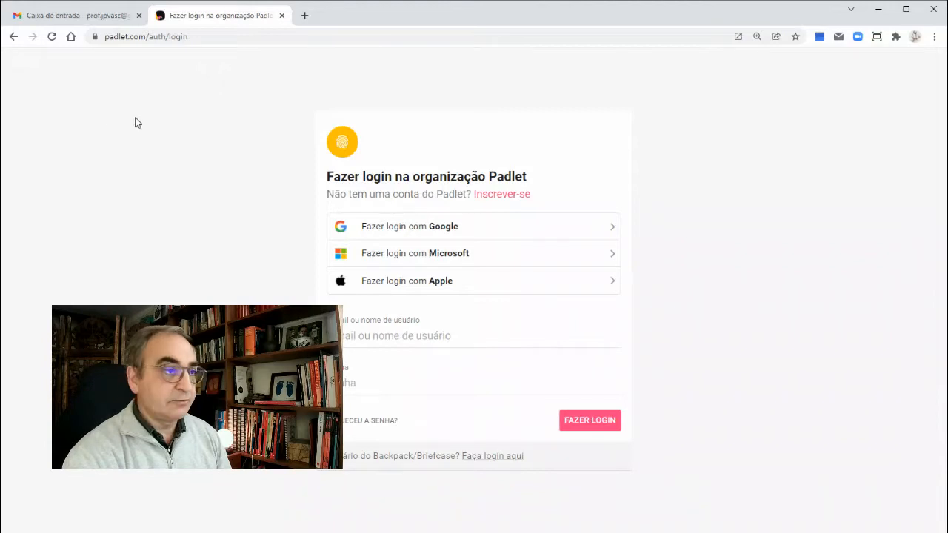
pyautogui.click(450, 237)
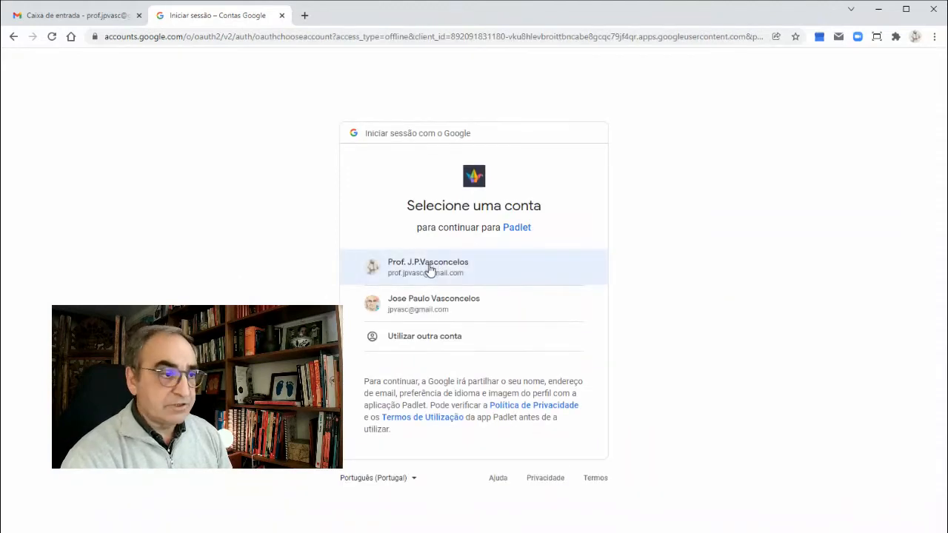
pyautogui.click(429, 268)
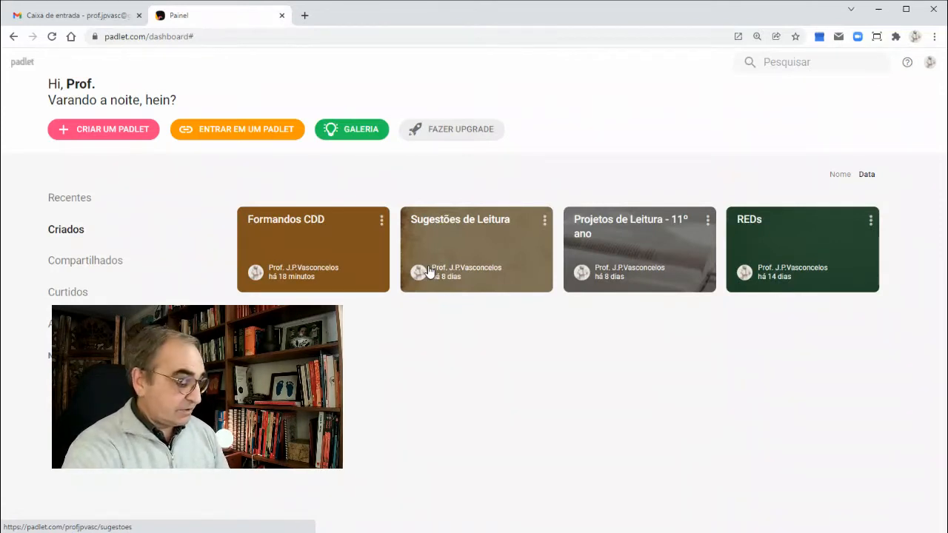
# Create a new padlet from the blank Coluna layout.
pyautogui.moveTo(105, 90)
pyautogui.mouseDown()
pyautogui.moveTo(53, 102)
pyautogui.moveTo(196, 137)
pyautogui.mouseUp()
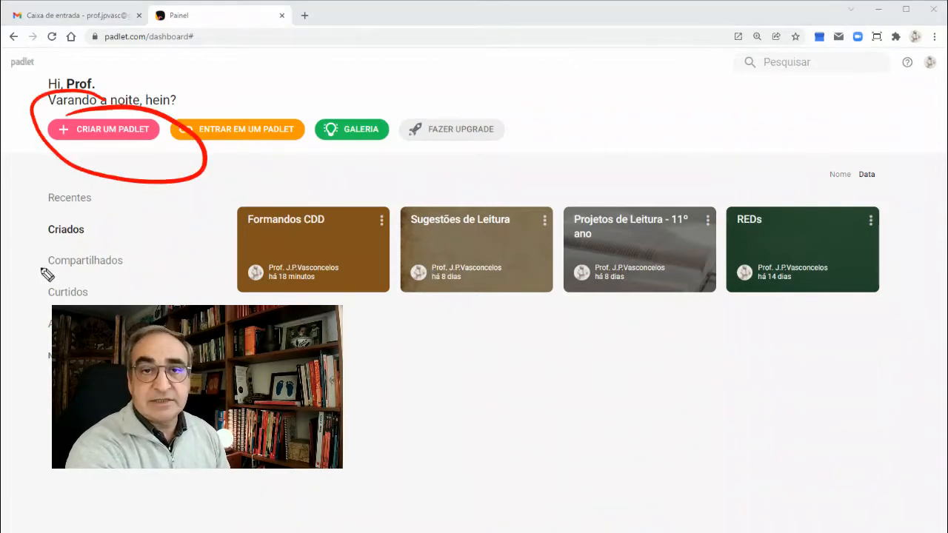
pyautogui.moveTo(54, 146); pyautogui.dragTo(155, 155)
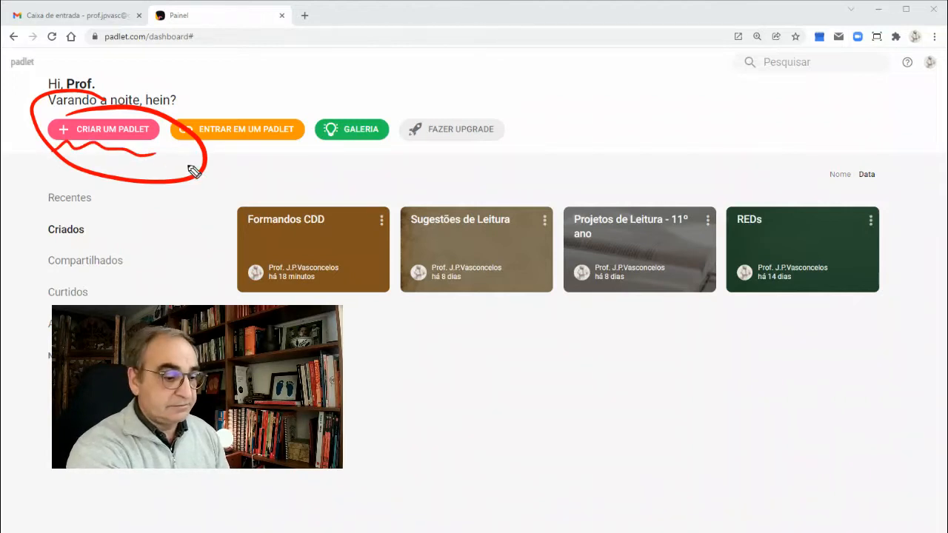
pyautogui.press('Escape')
pyautogui.click(108, 133)
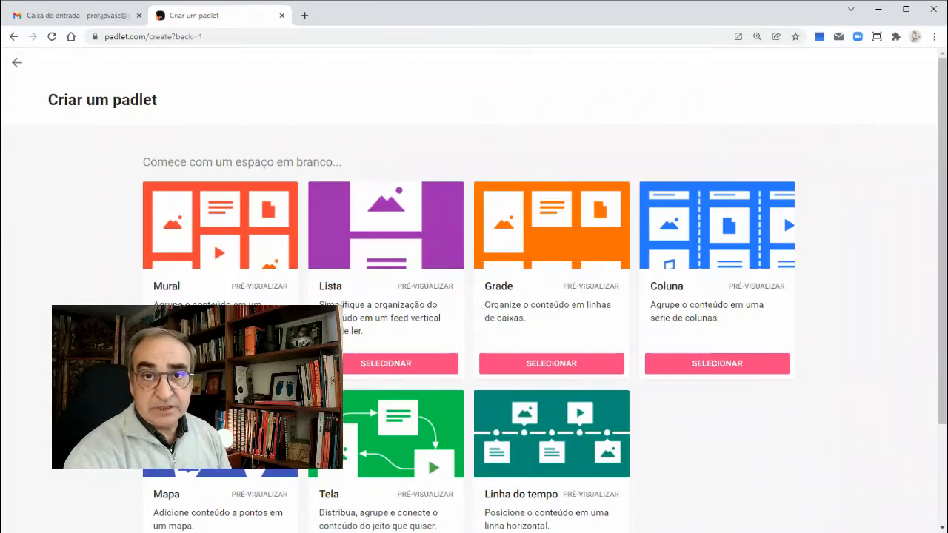
pyautogui.scroll(-1, 474, 296)
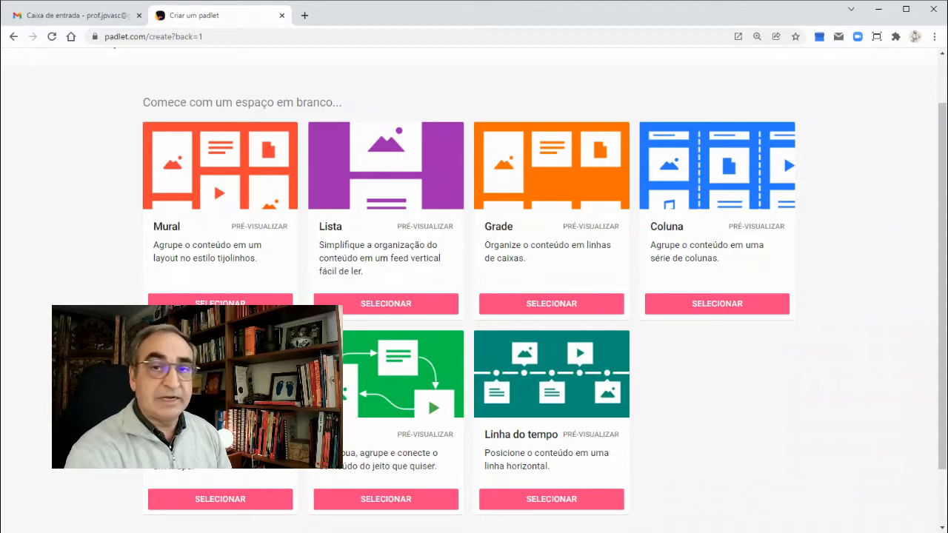
pyautogui.moveTo(735, 104)
pyautogui.mouseDown()
pyautogui.moveTo(654, 117)
pyautogui.moveTo(635, 264)
pyautogui.moveTo(728, 341)
pyautogui.moveTo(815, 215)
pyautogui.moveTo(715, 90)
pyautogui.mouseUp()
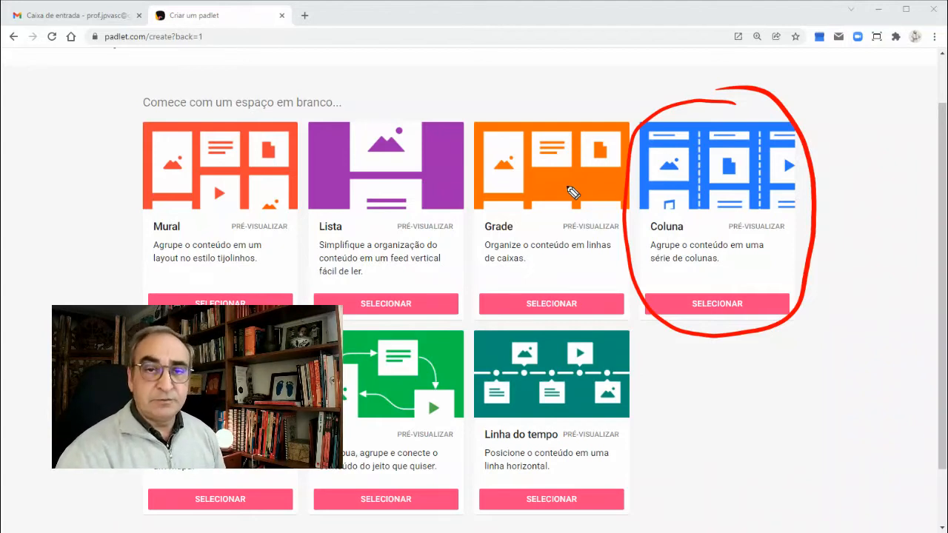
pyautogui.press('Escape')
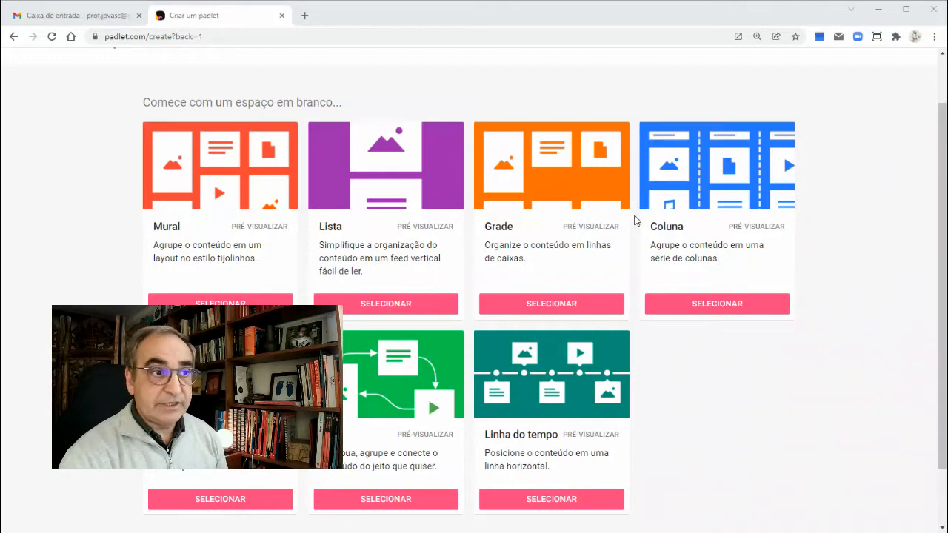
pyautogui.click(723, 306)
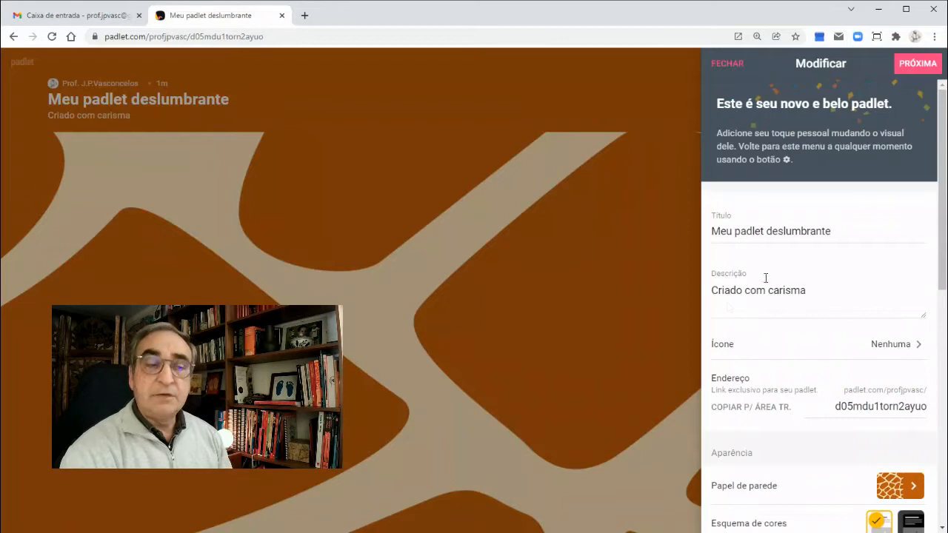
# Set the padlet's title to "Portefólio" and its description to "Turma X - CDD".
pyautogui.click(862, 230)
pyautogui.hotkey('ctrl', 'a')
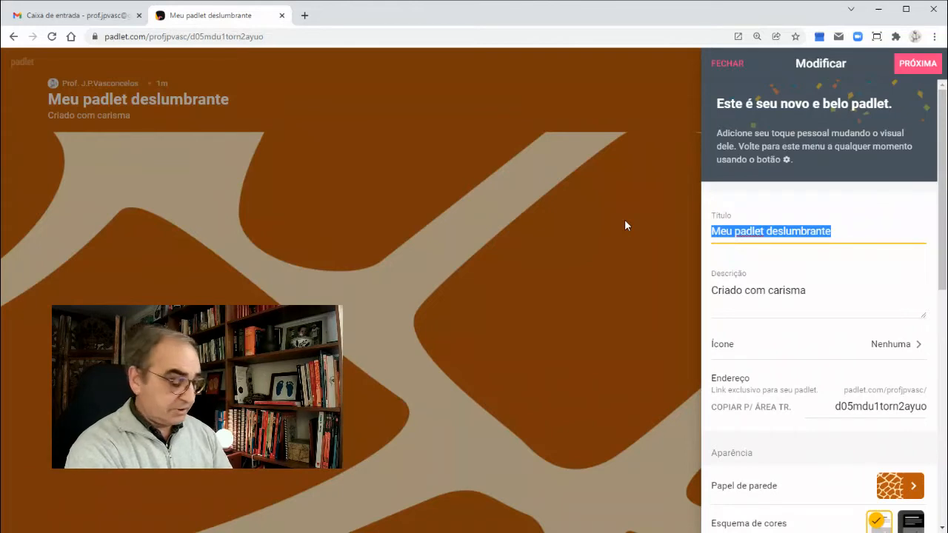
pyautogui.write('Portef')
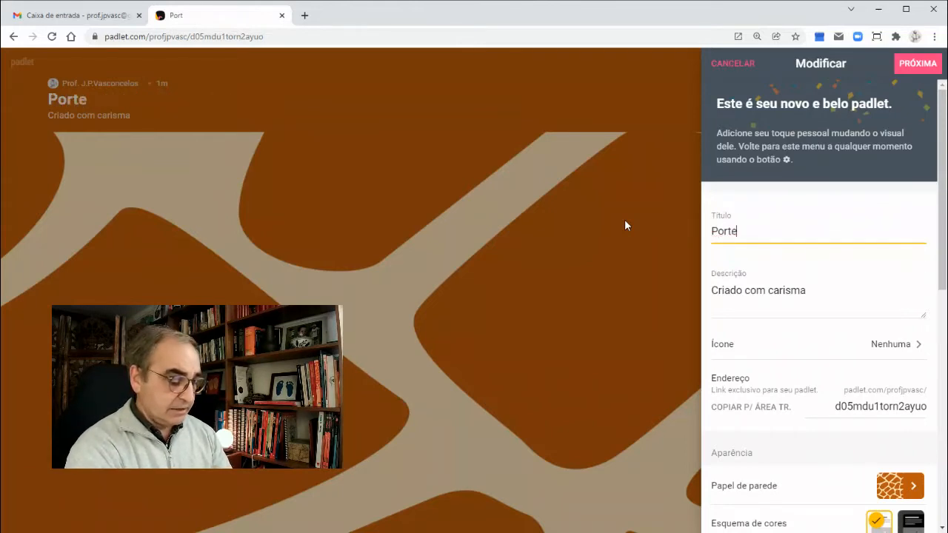
pyautogui.write('ólio')
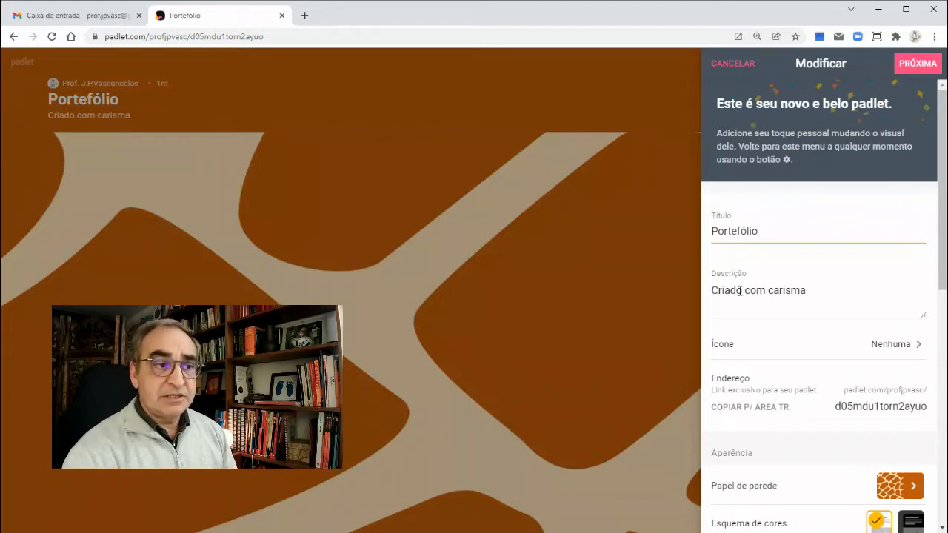
pyautogui.moveTo(815, 291); pyautogui.dragTo(694, 289)
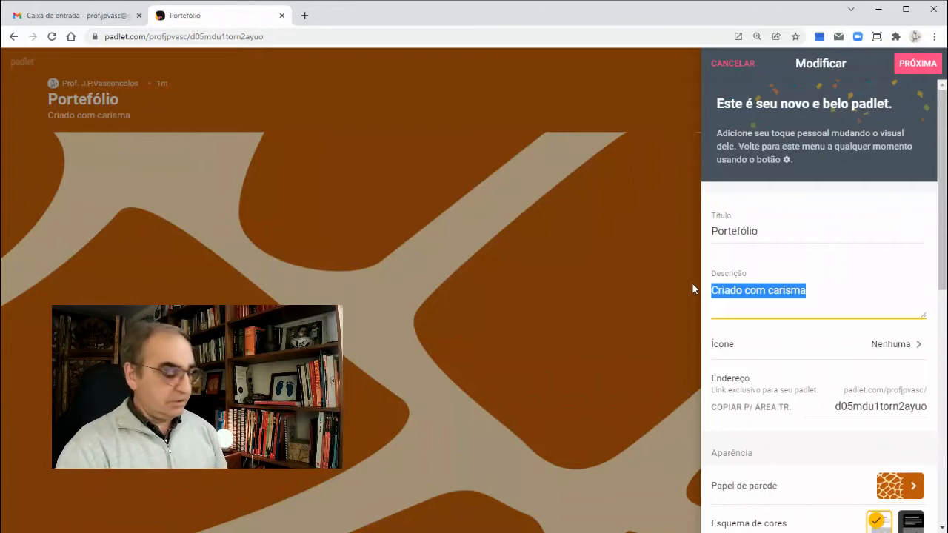
pyautogui.write('Turma')
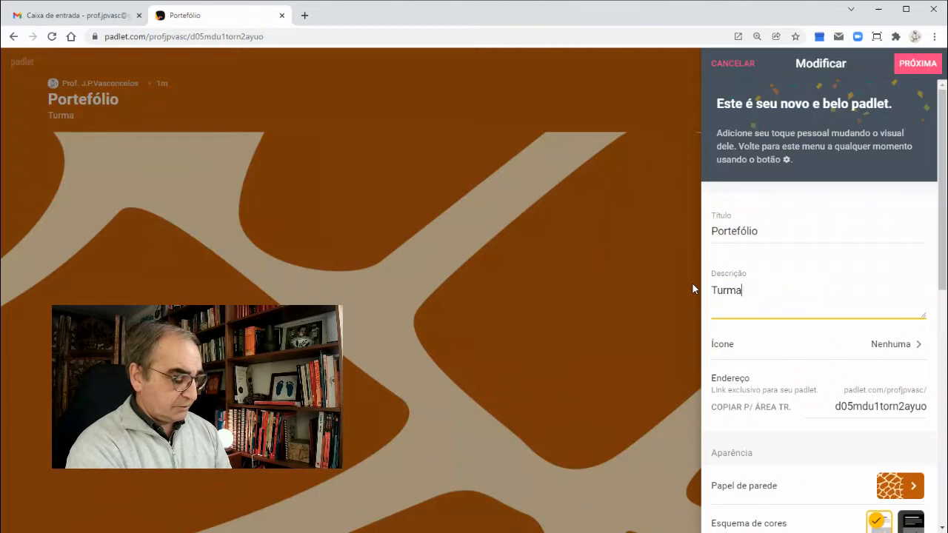
pyautogui.write(' X - CDD')
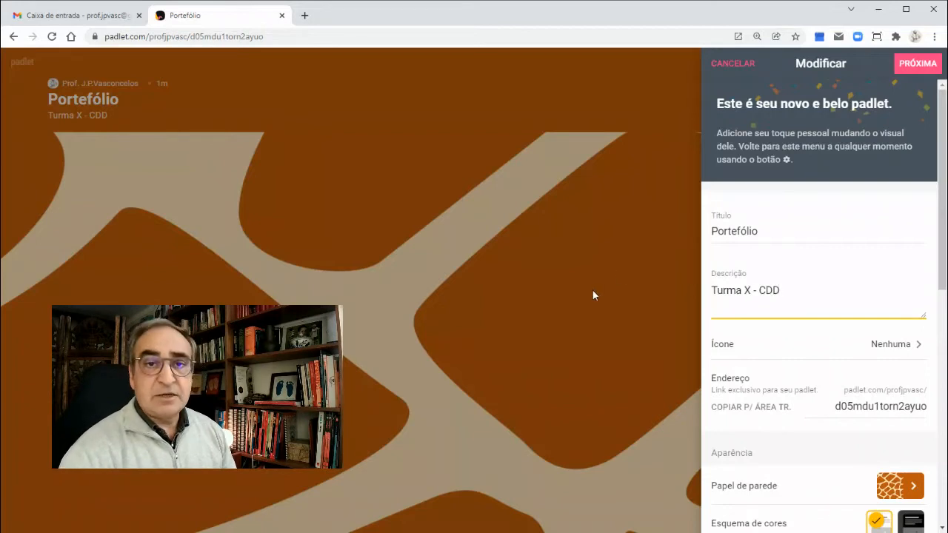
# Give the padlet the bright yellow sun emoji from the symbols category as its icon.
pyautogui.click(884, 346)
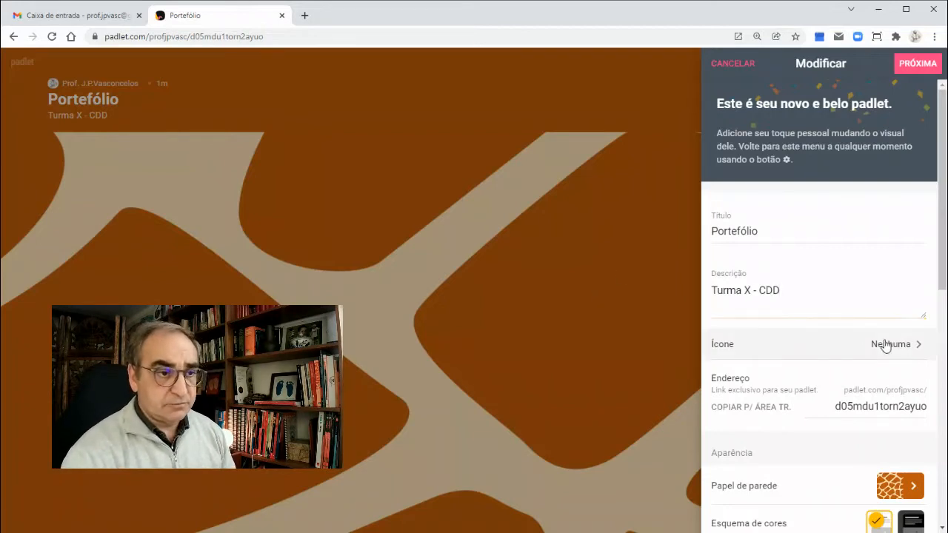
pyautogui.scroll(-5, 823, 368)
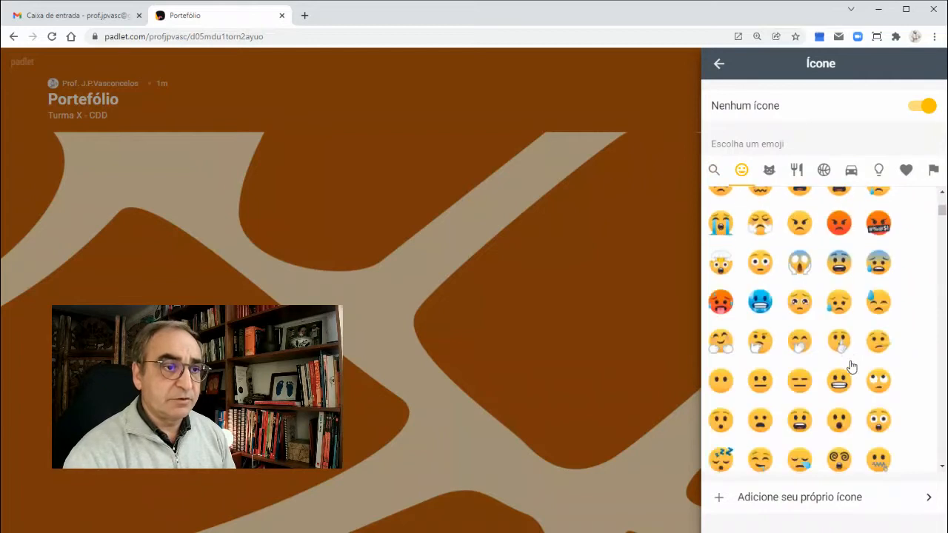
pyautogui.click(724, 167)
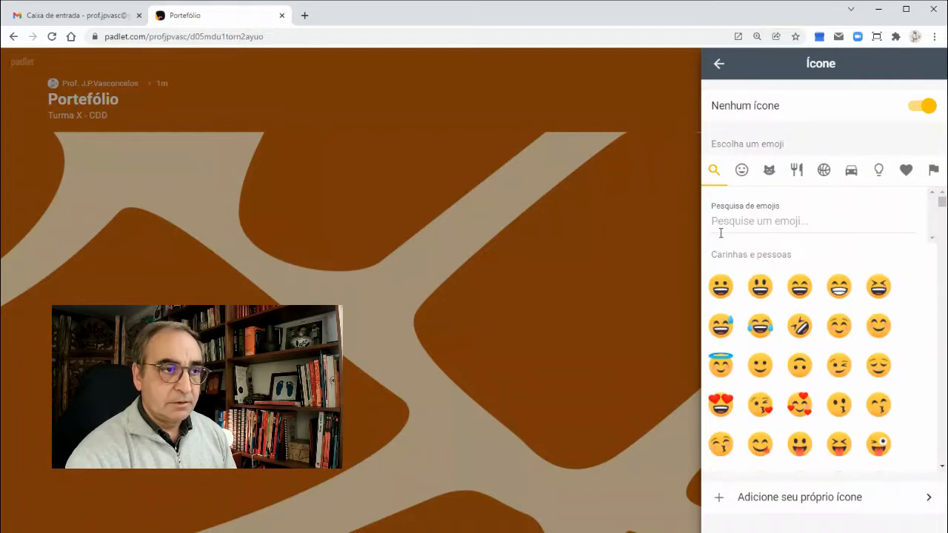
pyautogui.click(905, 171)
pyautogui.scroll(-10, 804, 370)
pyautogui.scroll(-4, 804, 372)
pyautogui.scroll(3, 807, 356)
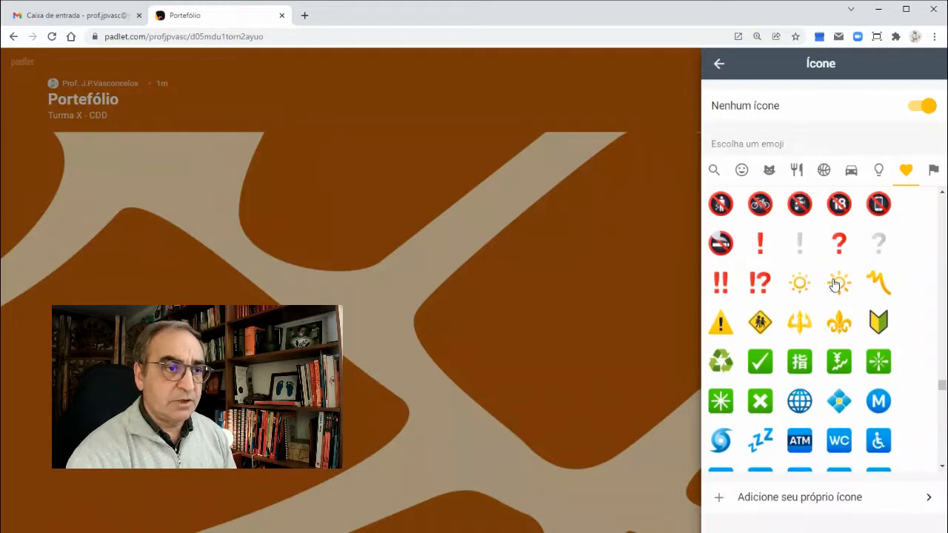
pyautogui.click(836, 285)
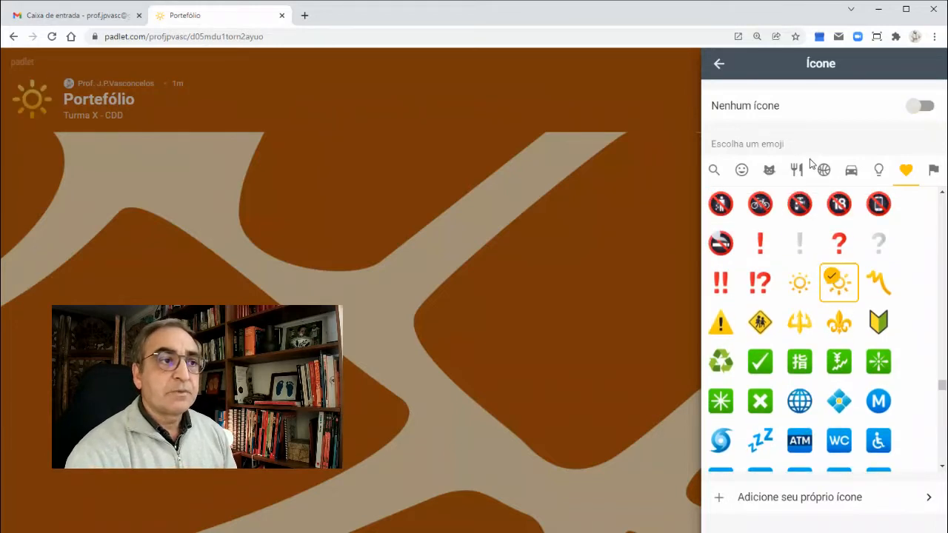
pyautogui.click(718, 67)
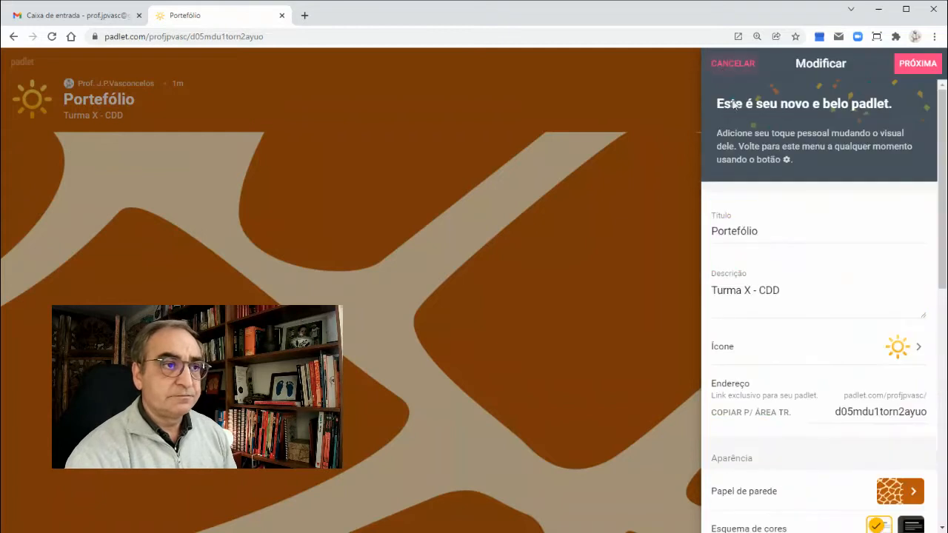
# Replace the ending of the padlet's unique address with "portefolio".
pyautogui.scroll(-1, 789, 398)
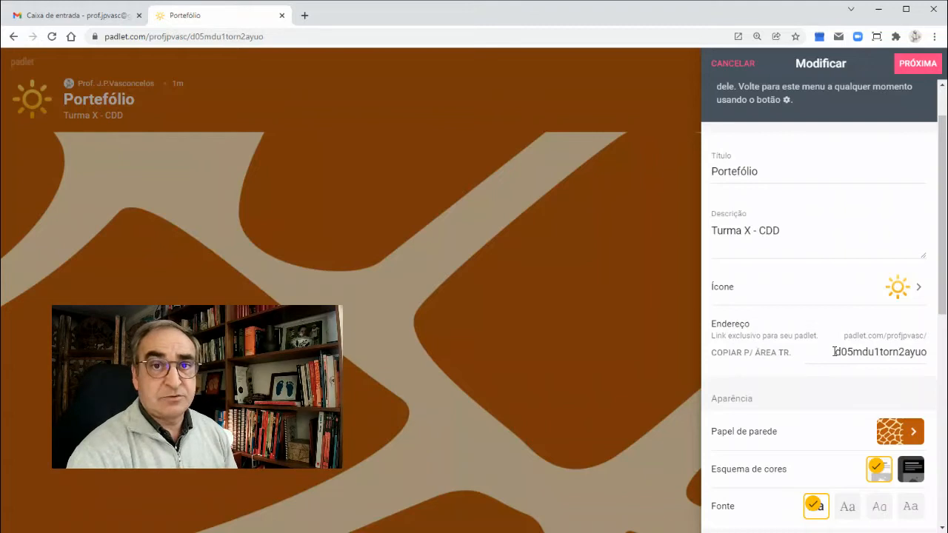
pyautogui.moveTo(834, 352); pyautogui.dragTo(937, 351)
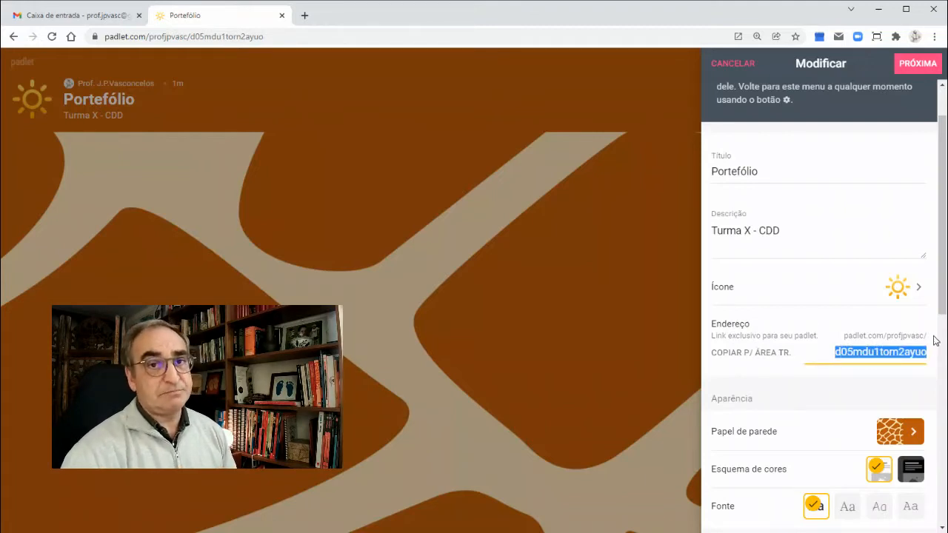
pyautogui.write('por')
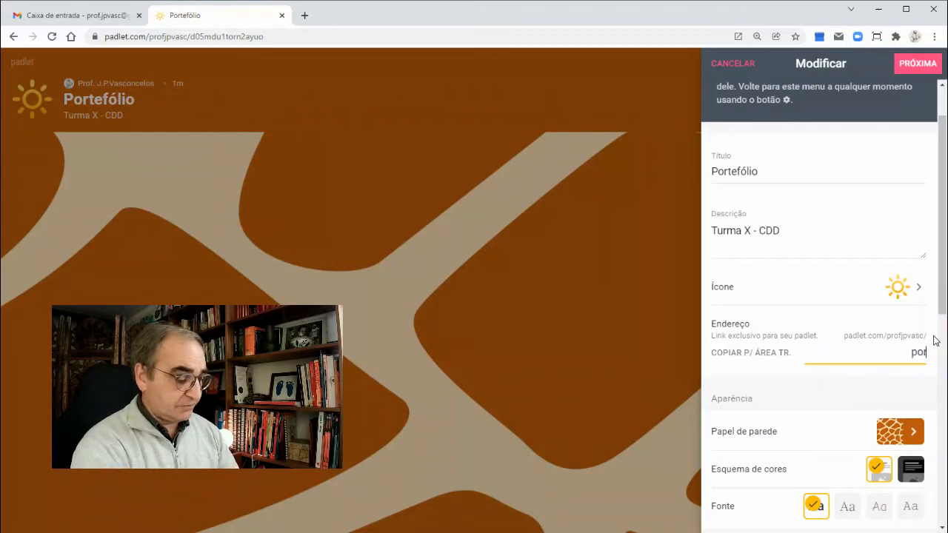
pyautogui.write('tefolio')
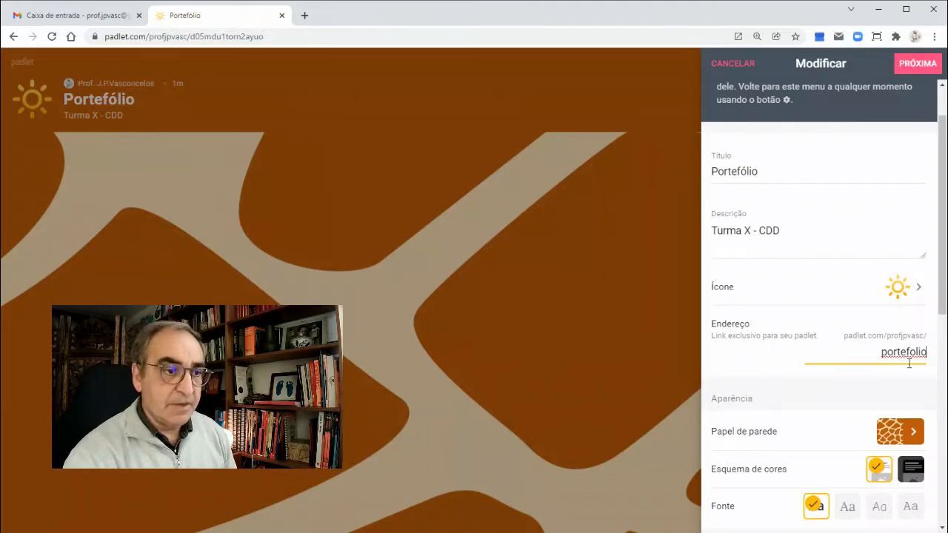
# Set the padlet's wallpaper to the Linen texture from Texturas e estampas and return to the settings.
pyautogui.click(893, 435)
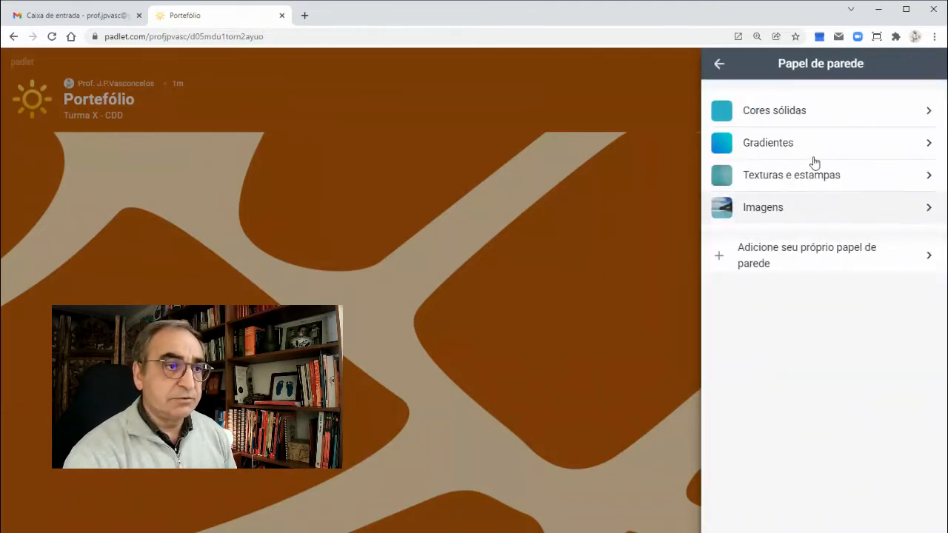
pyautogui.click(765, 215)
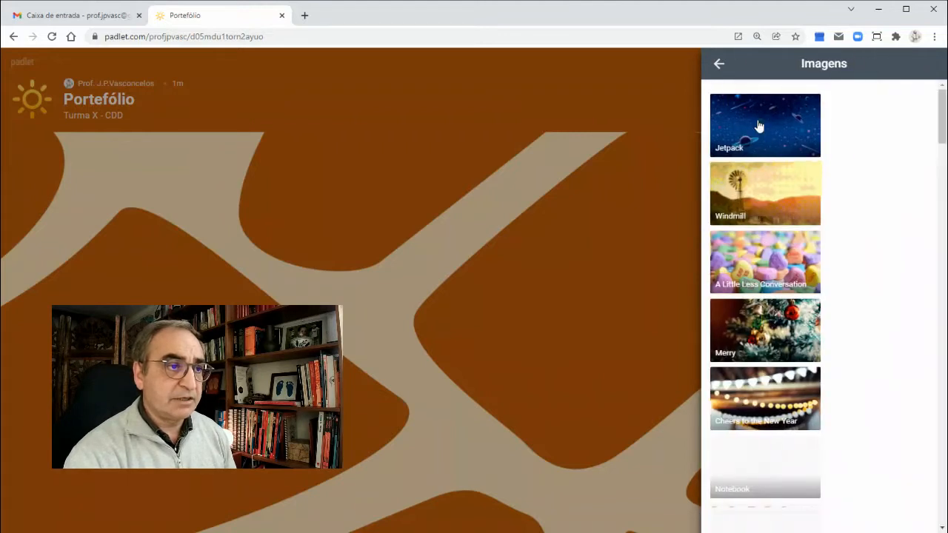
pyautogui.click(720, 65)
pyautogui.click(775, 168)
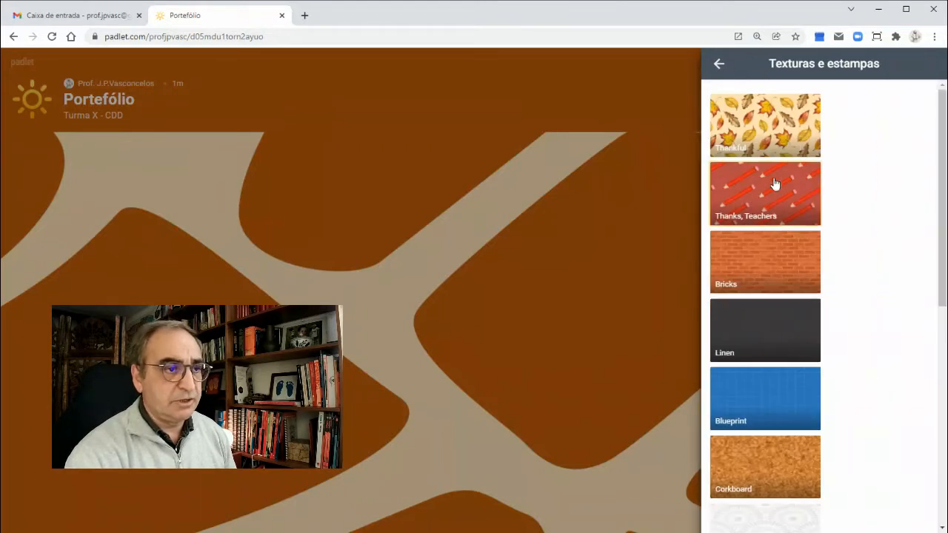
pyautogui.scroll(-4, 778, 342)
pyautogui.scroll(2, 778, 343)
pyautogui.click(766, 152)
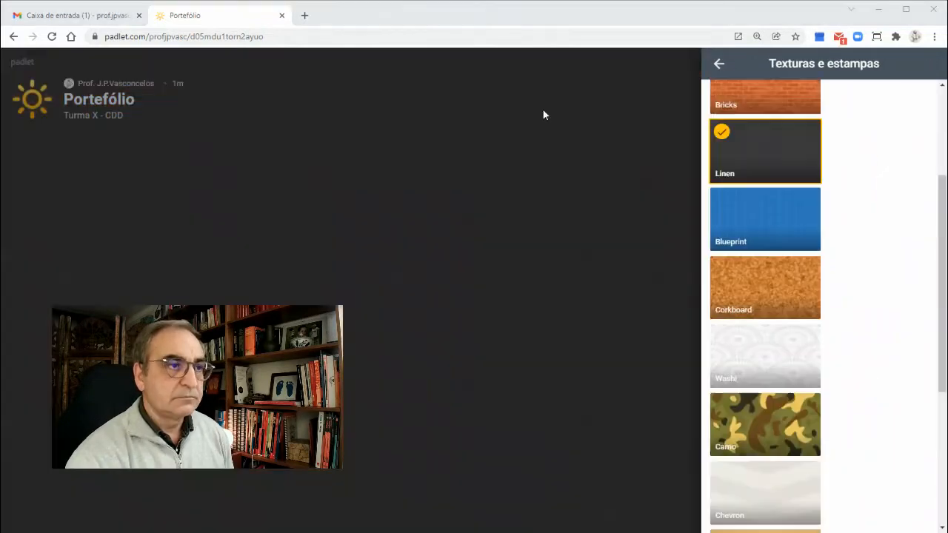
pyautogui.click(718, 63)
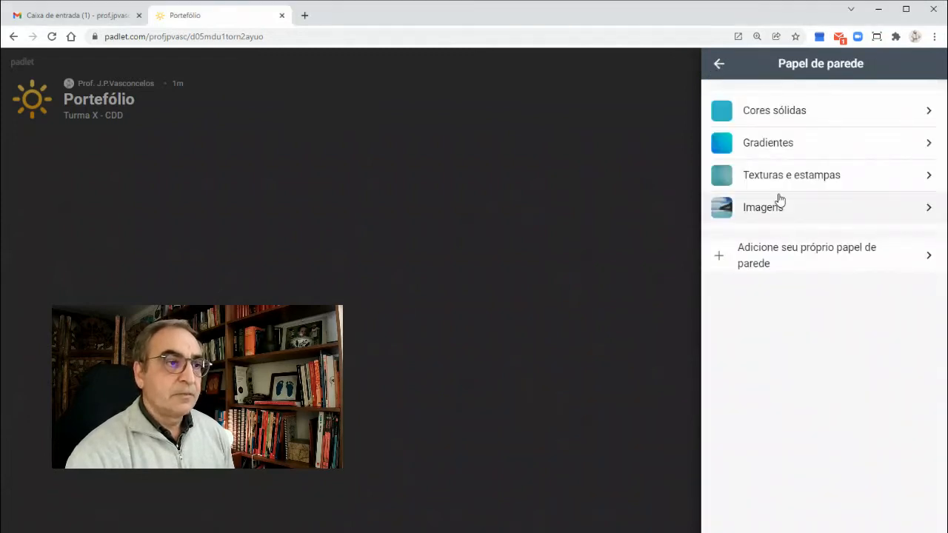
pyautogui.click(719, 64)
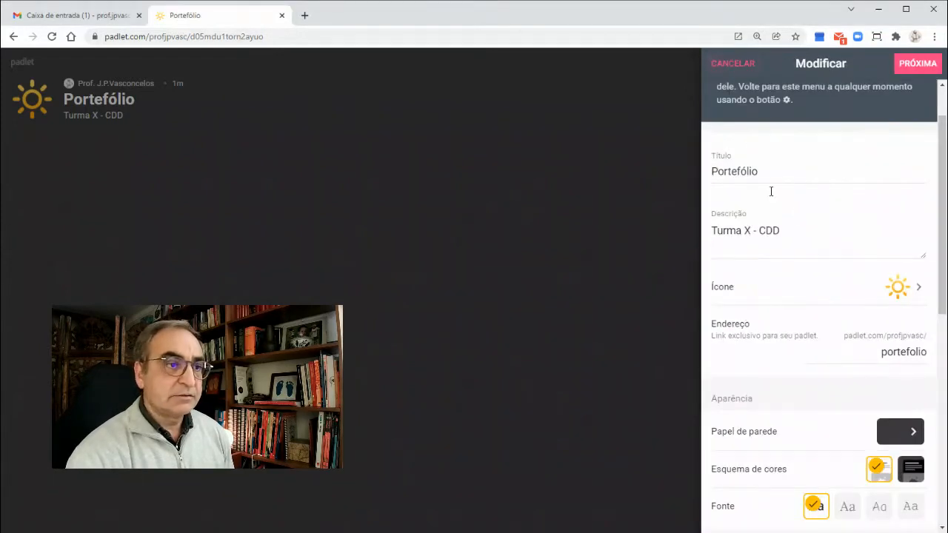
# Review the padlet's remaining appearance, posting and content-filtering options, save the settings and start publishing.
pyautogui.scroll(-3, 779, 344)
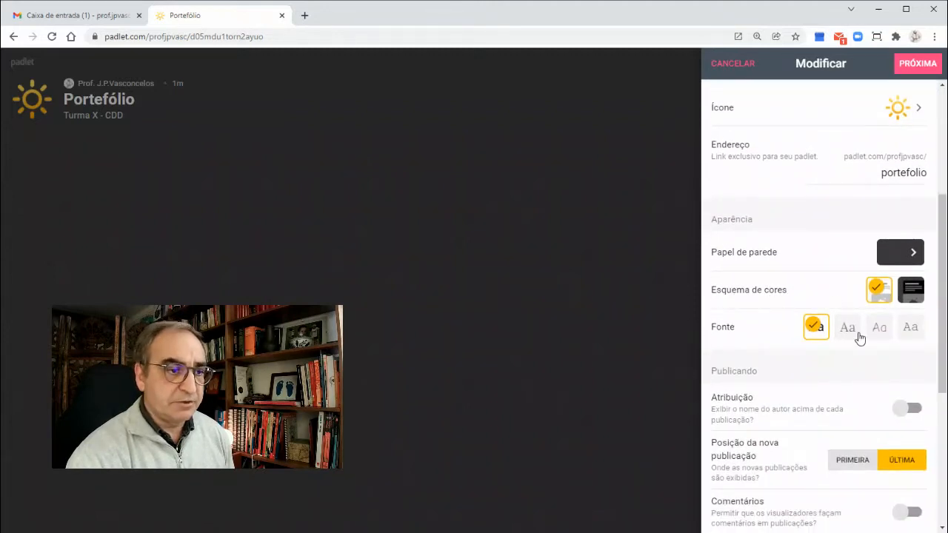
pyautogui.scroll(-5, 837, 334)
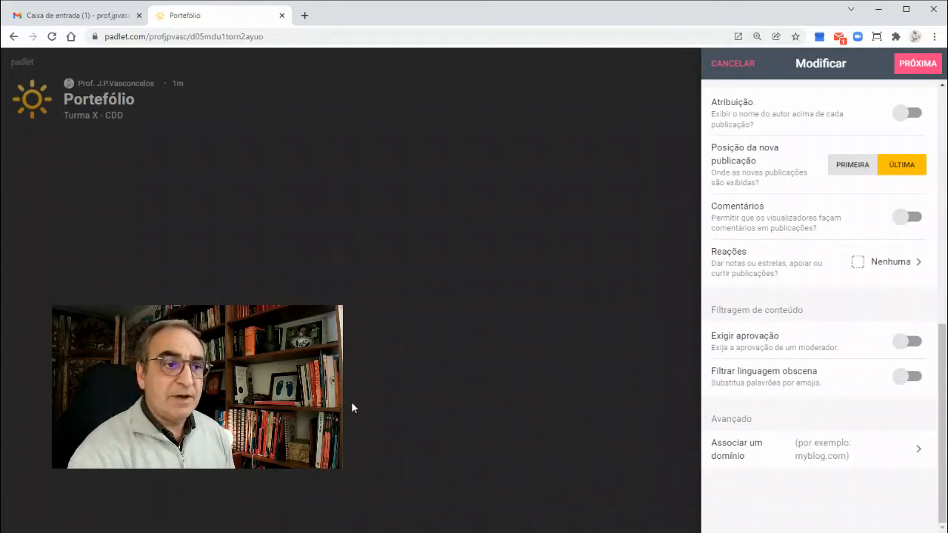
pyautogui.scroll(2, 813, 290)
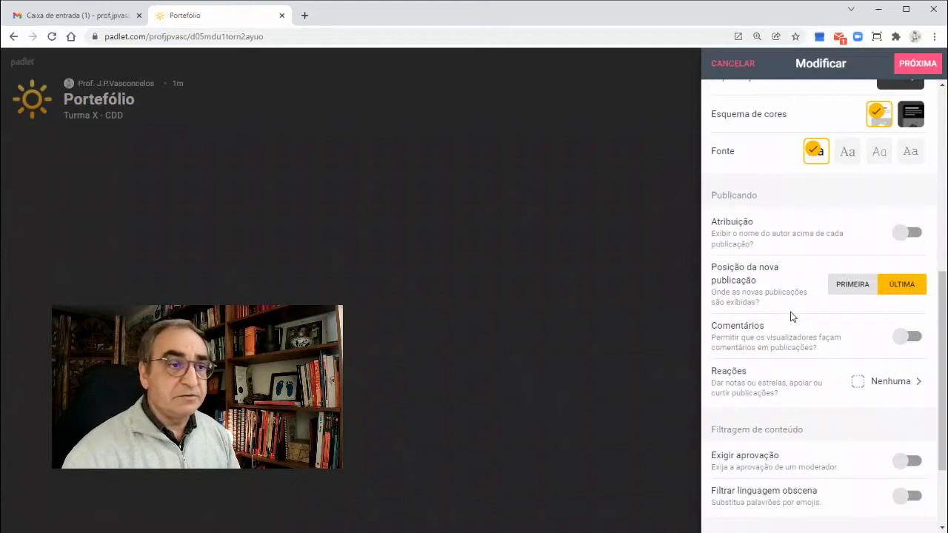
pyautogui.scroll(5, 771, 292)
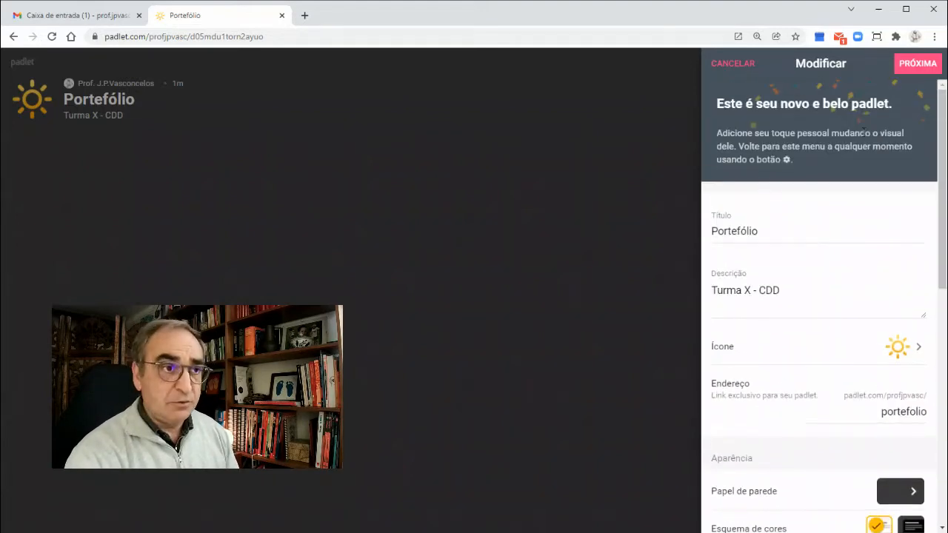
pyautogui.click(918, 64)
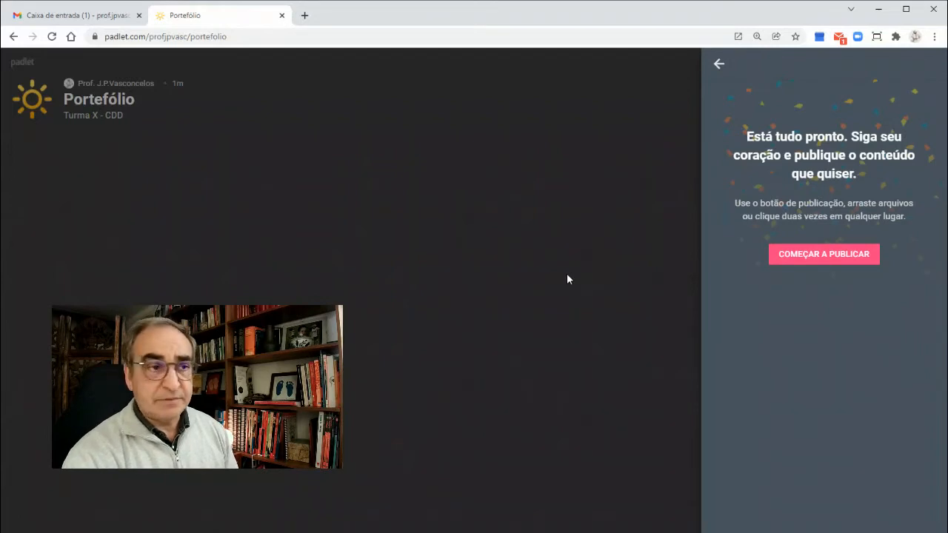
pyautogui.click(824, 254)
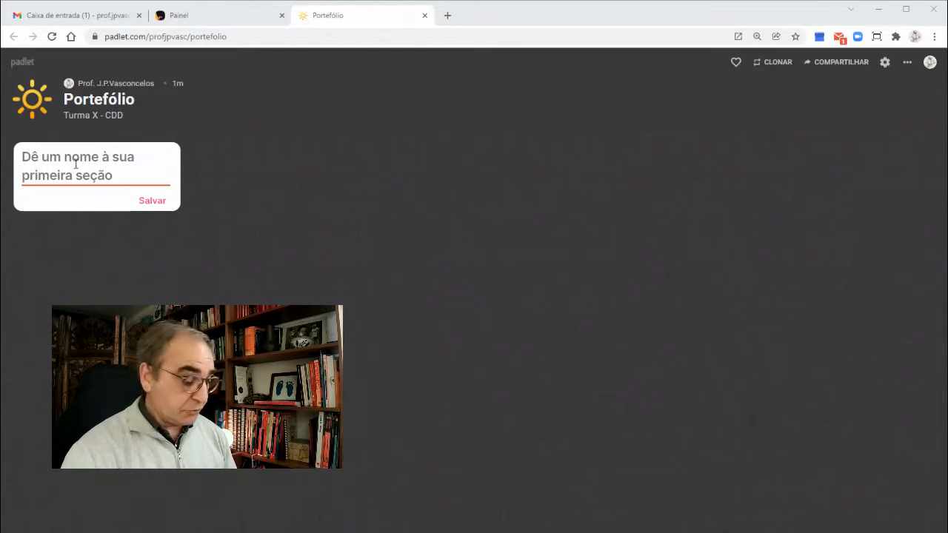
# Name the padlet's first section "1ª Sessão" and save it.
pyautogui.moveTo(92, 132)
pyautogui.mouseDown()
pyautogui.moveTo(27, 138)
pyautogui.moveTo(184, 190)
pyautogui.moveTo(44, 141)
pyautogui.mouseUp()
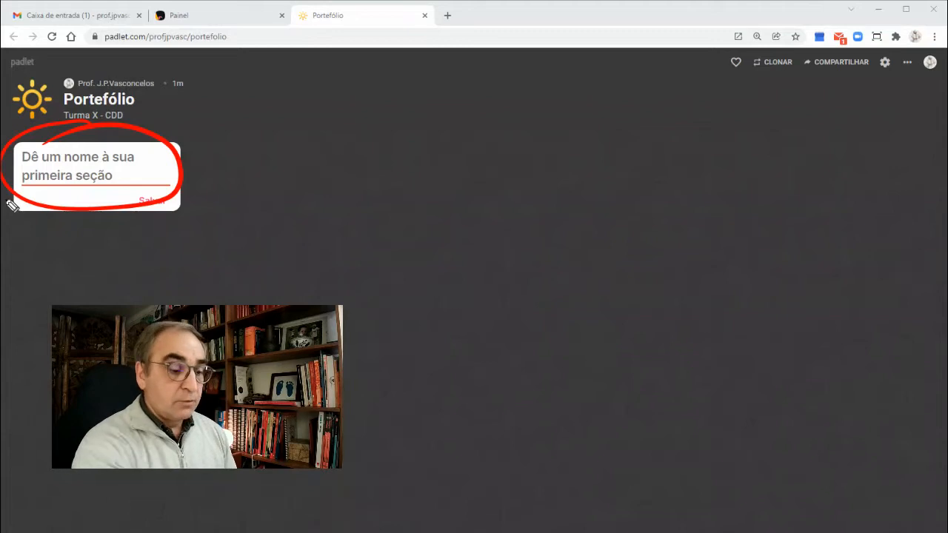
pyautogui.press('Escape')
pyautogui.click(123, 176)
pyautogui.write('1ª')
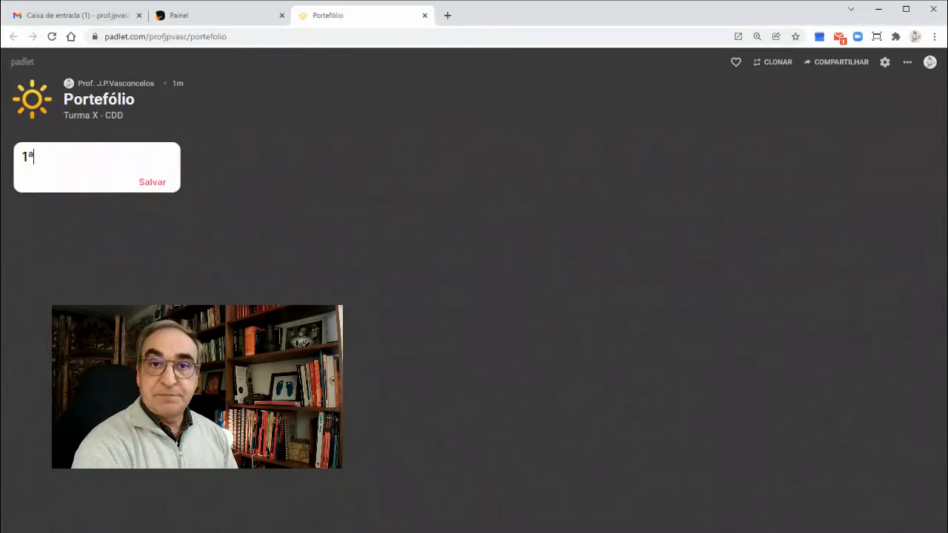
pyautogui.write(' Sessão')
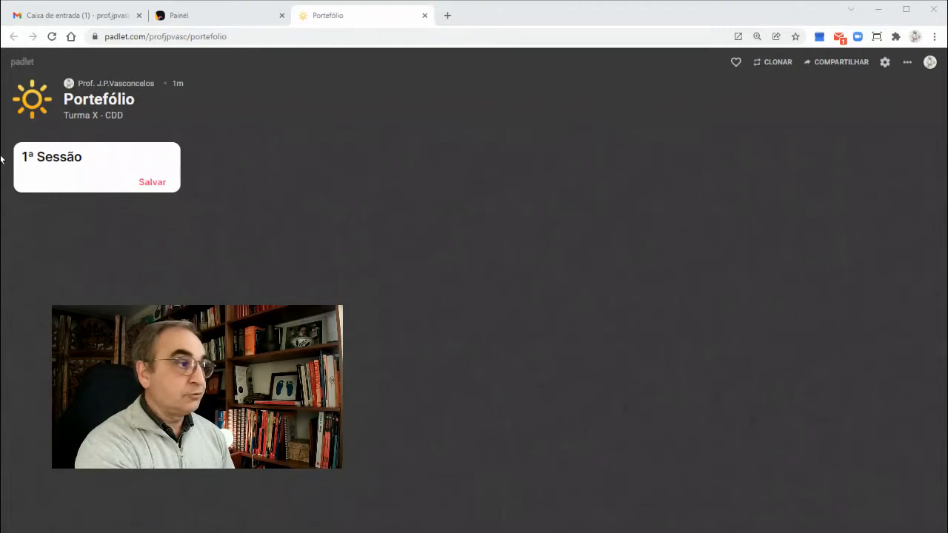
pyautogui.moveTo(10, 130)
pyautogui.mouseDown()
pyautogui.moveTo(47, 240)
pyautogui.moveTo(214, 482)
pyautogui.moveTo(188, 529)
pyautogui.mouseUp()
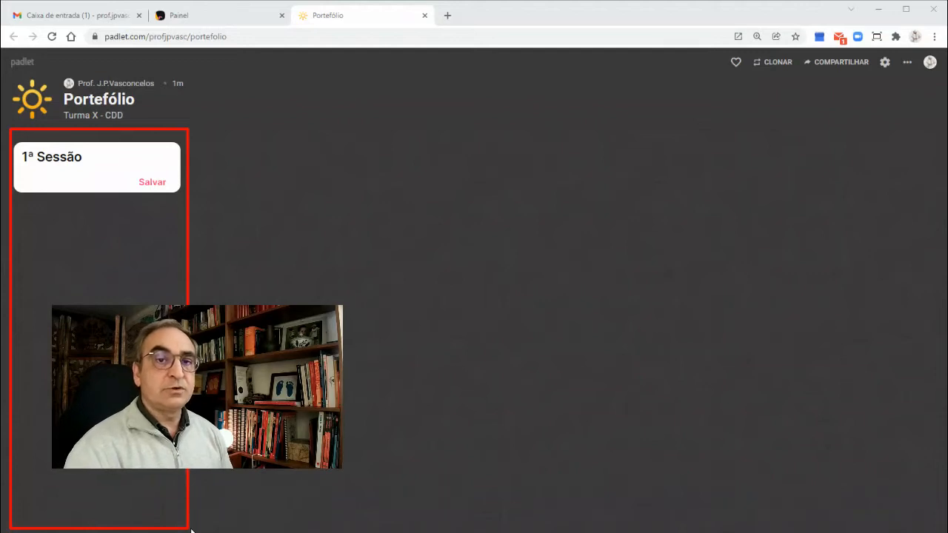
pyautogui.press('Escape')
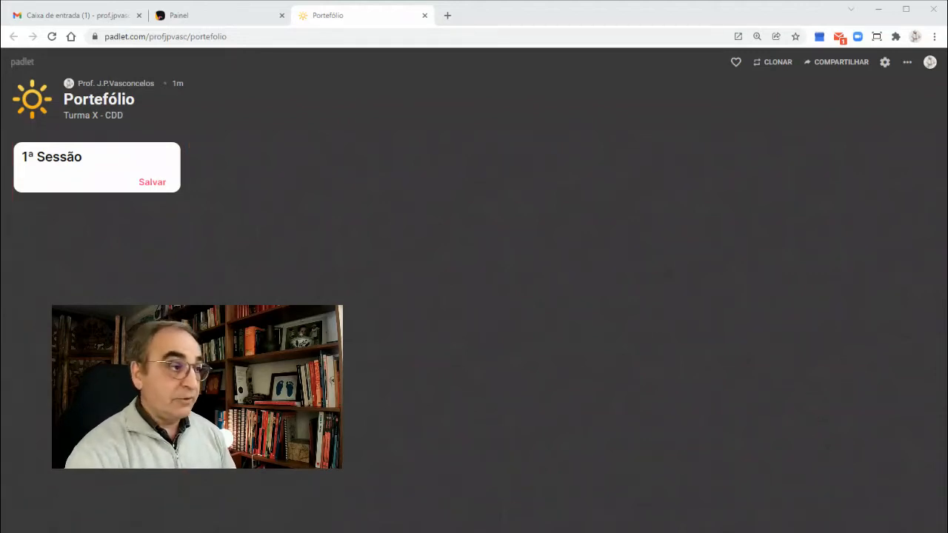
pyautogui.click(151, 182)
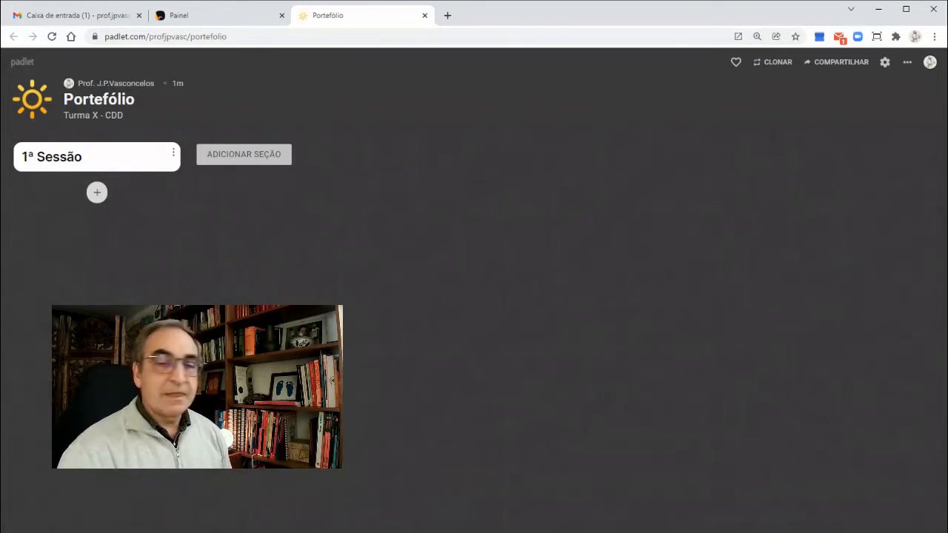
# Add three more sections named "2ª Sessão", "3ª Sessão" and "4ª Sessão", saving each one.
pyautogui.click(236, 161)
pyautogui.write('2ª Sessão')
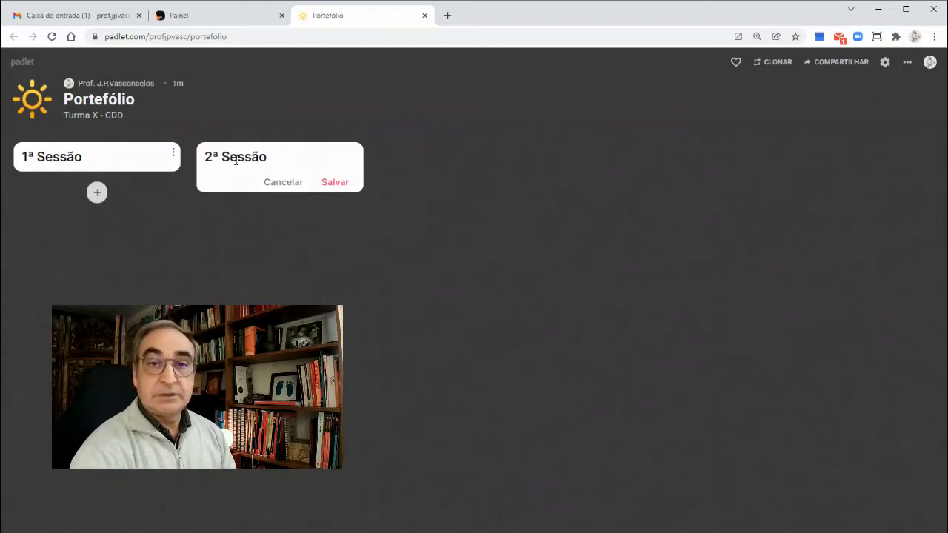
pyautogui.click(333, 183)
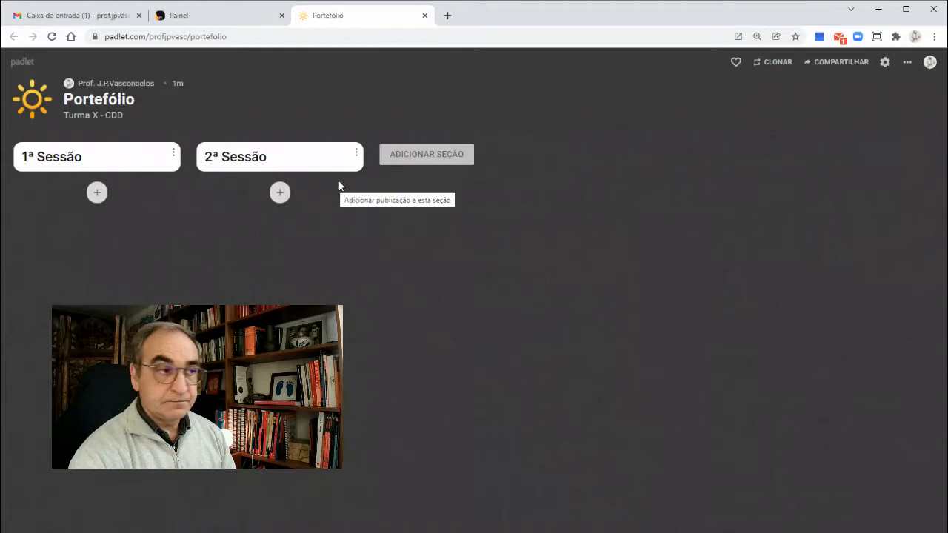
pyautogui.click(414, 157)
pyautogui.write('3ª Sessão')
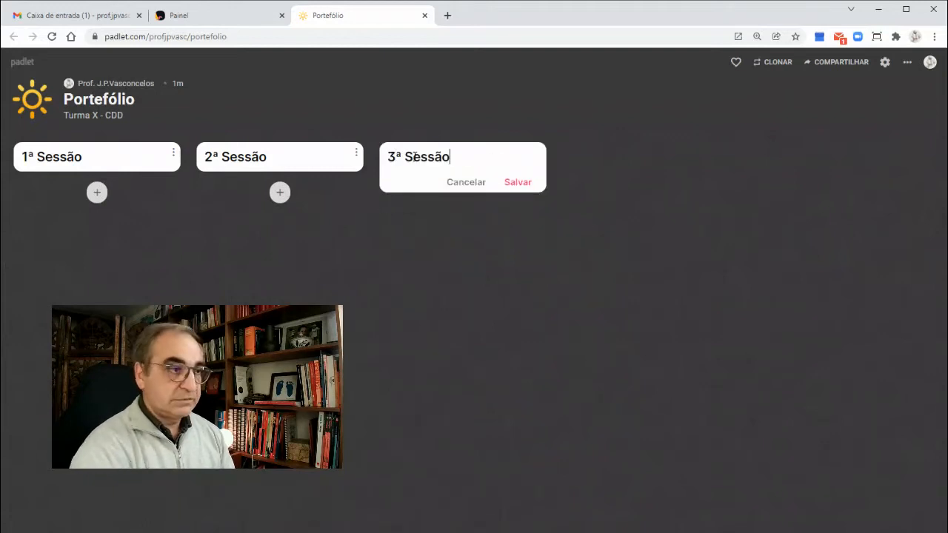
pyautogui.click(516, 183)
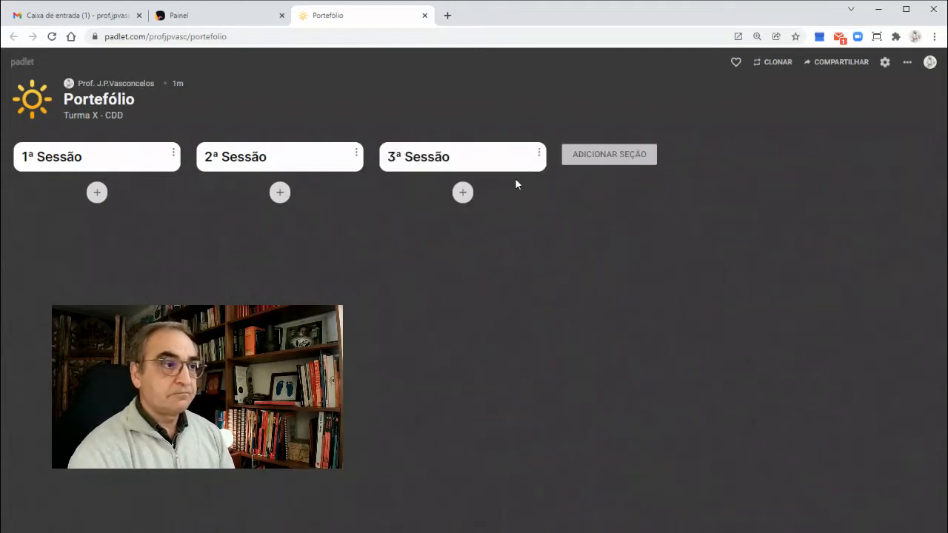
pyautogui.click(608, 154)
pyautogui.write('4ª Sessão')
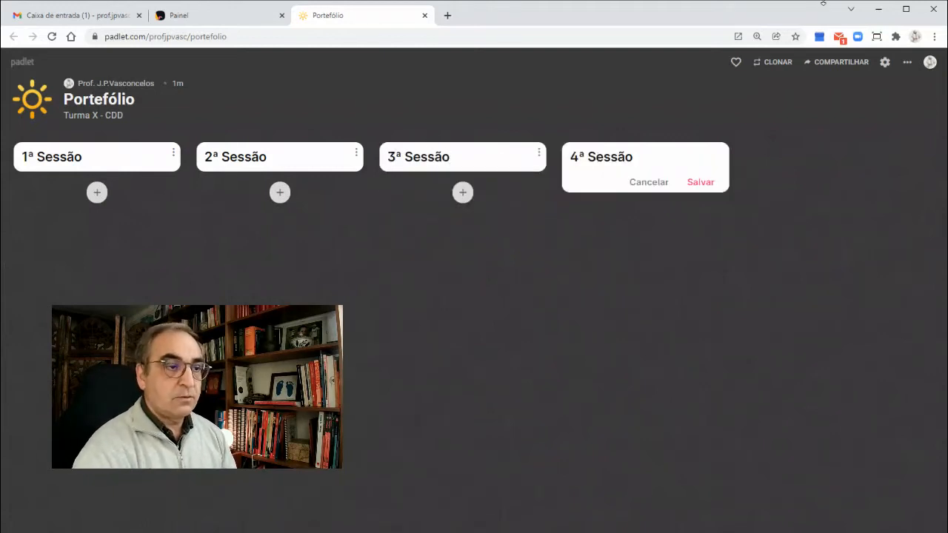
pyautogui.click(696, 185)
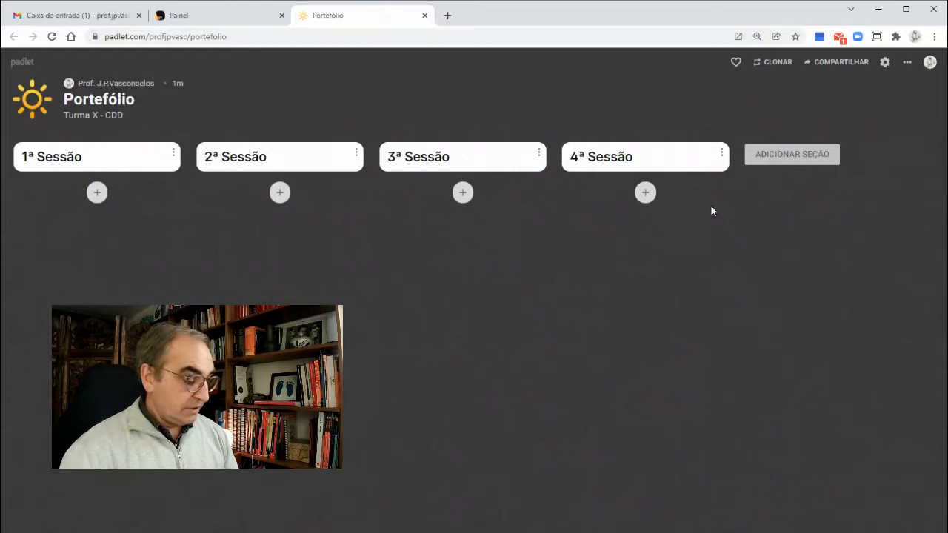
pyautogui.moveTo(736, 133)
pyautogui.mouseDown()
pyautogui.moveTo(794, 181)
pyautogui.moveTo(910, 167)
pyautogui.moveTo(864, 142)
pyautogui.moveTo(940, 142)
pyautogui.mouseUp()
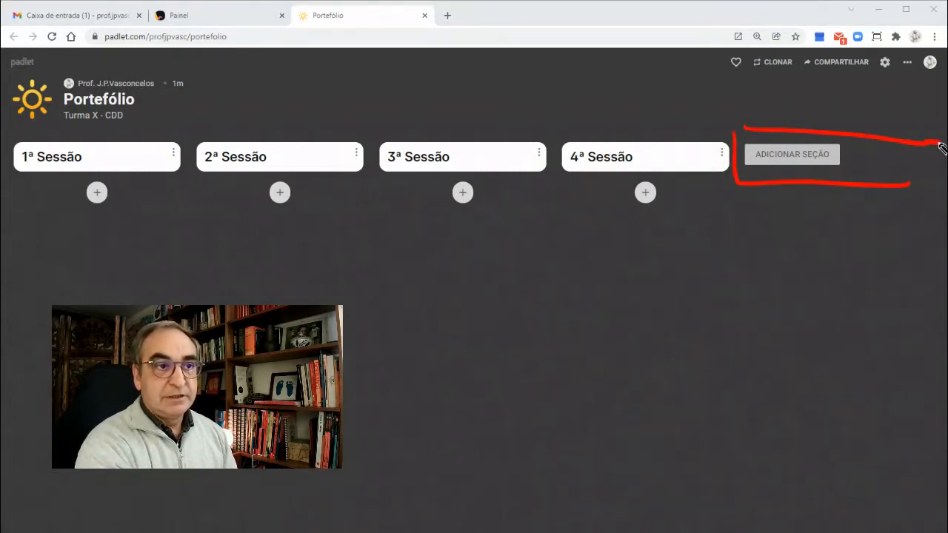
pyautogui.moveTo(885, 156)
pyautogui.mouseDown()
pyautogui.moveTo(930, 152)
pyautogui.moveTo(920, 172)
pyautogui.mouseUp()
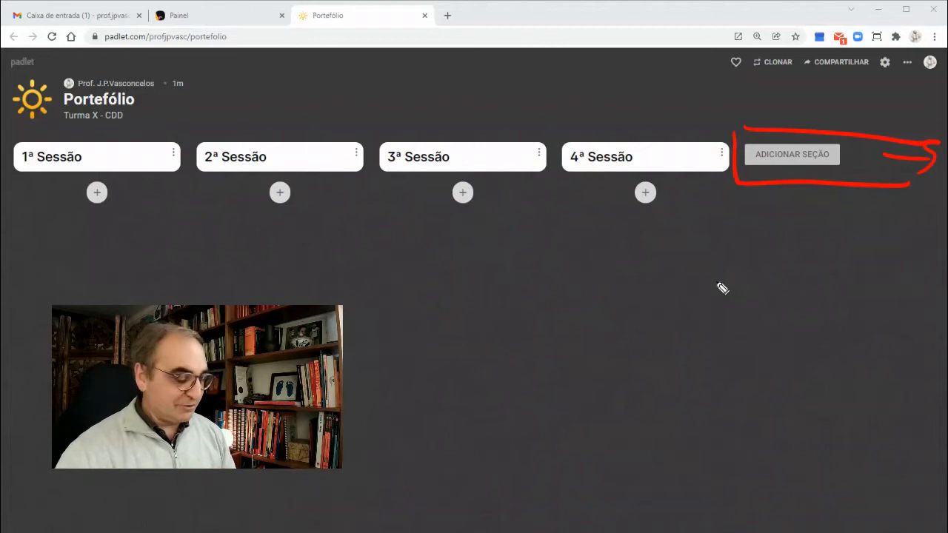
pyautogui.press('Escape')
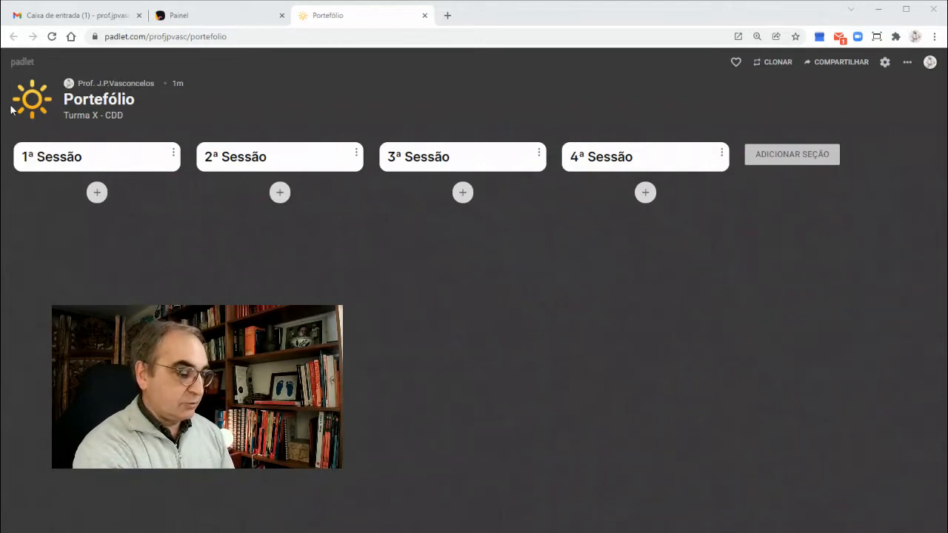
pyautogui.moveTo(7, 132)
pyautogui.mouseDown()
pyautogui.moveTo(175, 412)
pyautogui.moveTo(191, 529)
pyautogui.mouseUp()
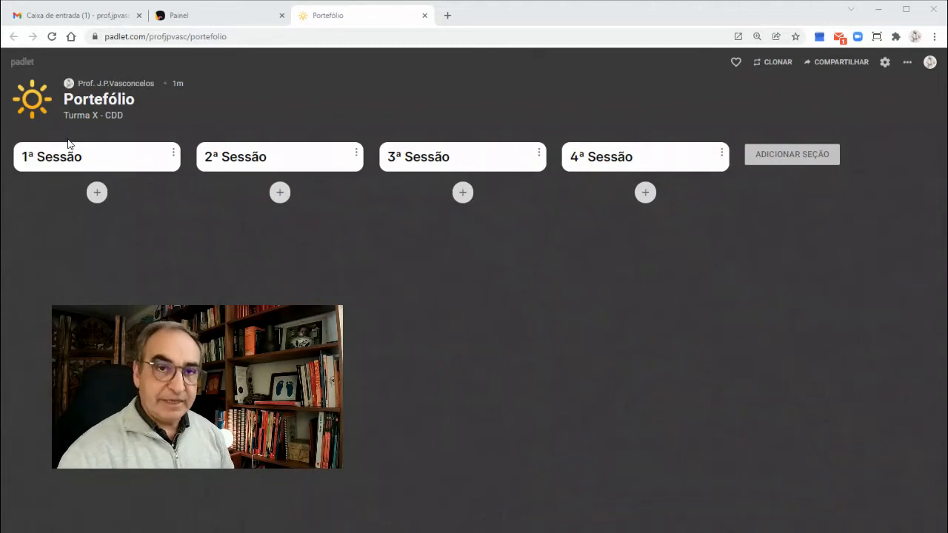
# Start a new post in the "1ª Sessão" section with the subject "Sumário".
pyautogui.click(97, 193)
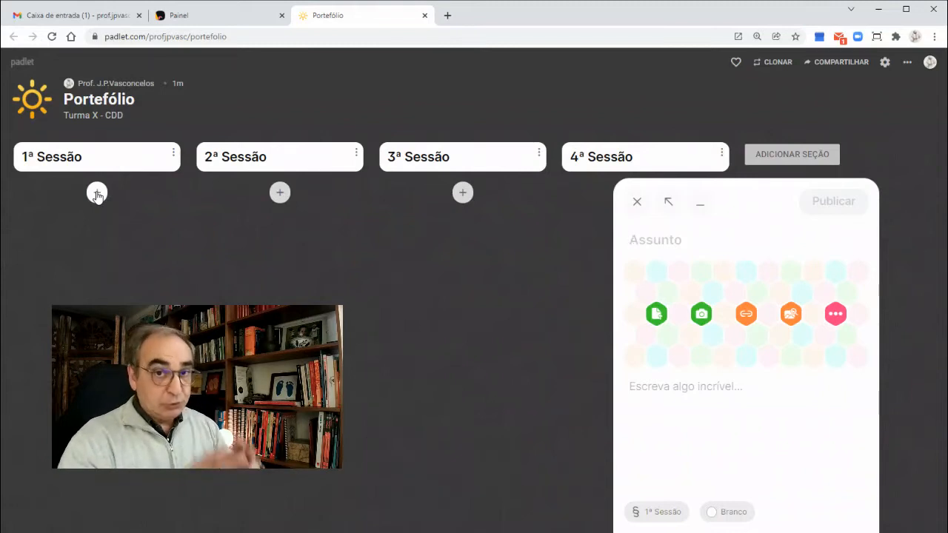
pyautogui.write('S')
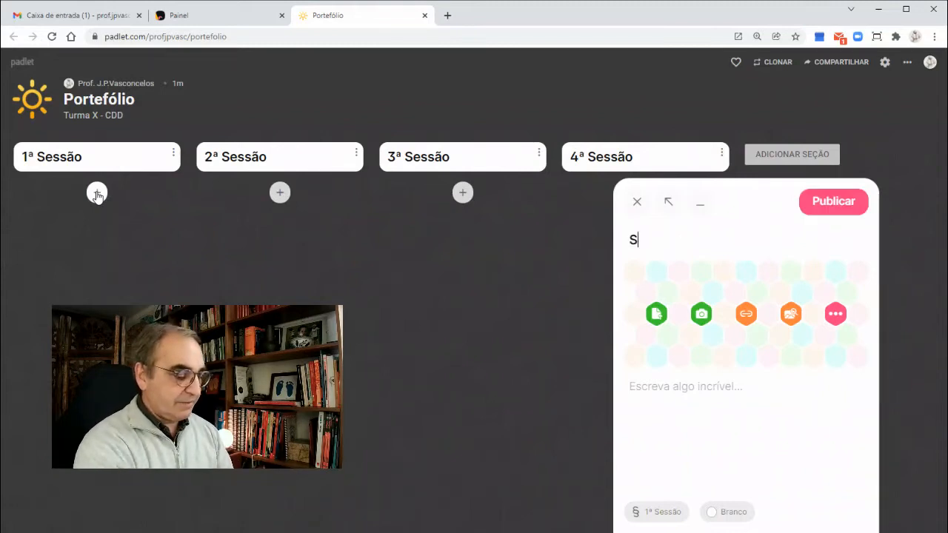
pyautogui.write('umário')
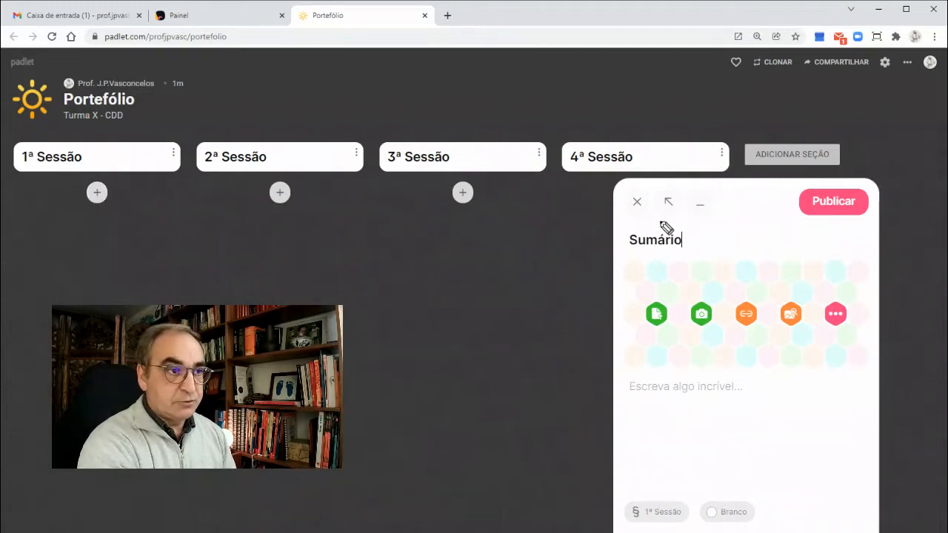
pyautogui.moveTo(696, 231)
pyautogui.mouseDown()
pyautogui.moveTo(608, 227)
pyautogui.moveTo(730, 270)
pyautogui.moveTo(689, 213)
pyautogui.mouseUp()
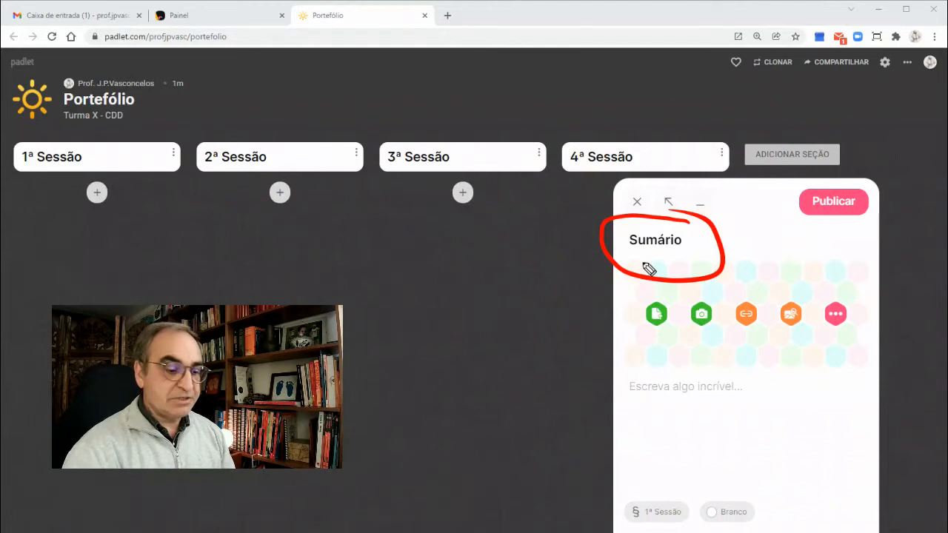
pyautogui.press('Escape')
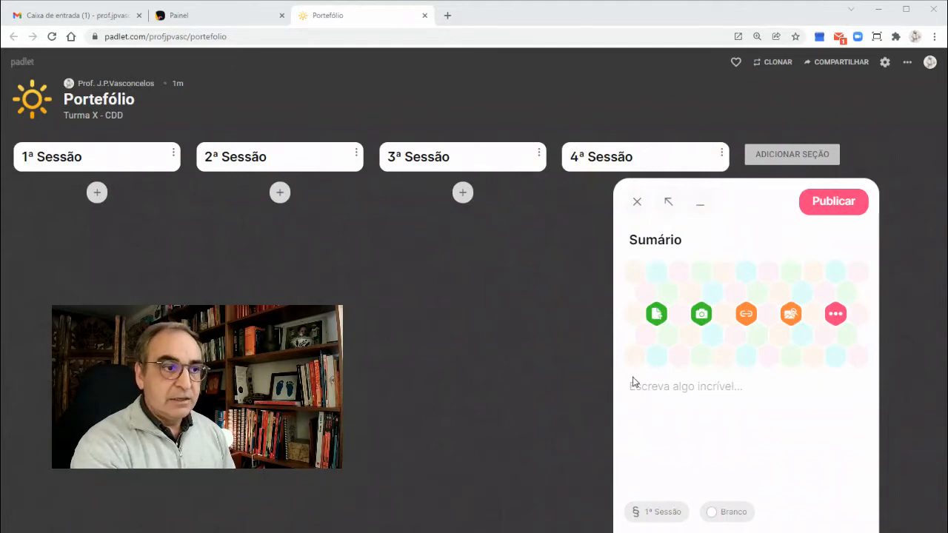
pyautogui.moveTo(649, 440)
pyautogui.mouseDown()
pyautogui.moveTo(837, 491)
pyautogui.moveTo(867, 488)
pyautogui.mouseUp()
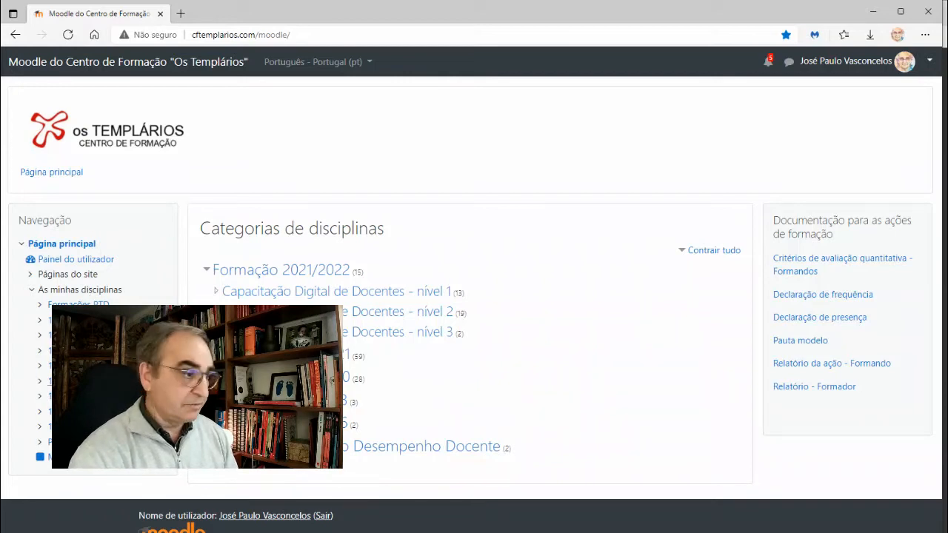
# In the Moodle course "1E - Capacitação Digital de Docentes – Nível 1", view the Sumário slide of the session 1 presentation PDF and return to Padlet.
pyautogui.click(50, 382)
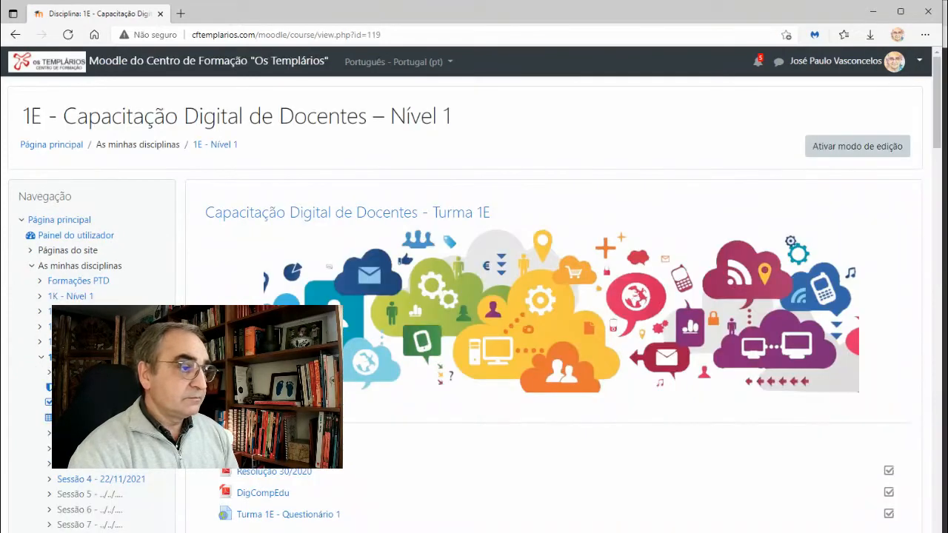
pyautogui.scroll(-5, 468, 380)
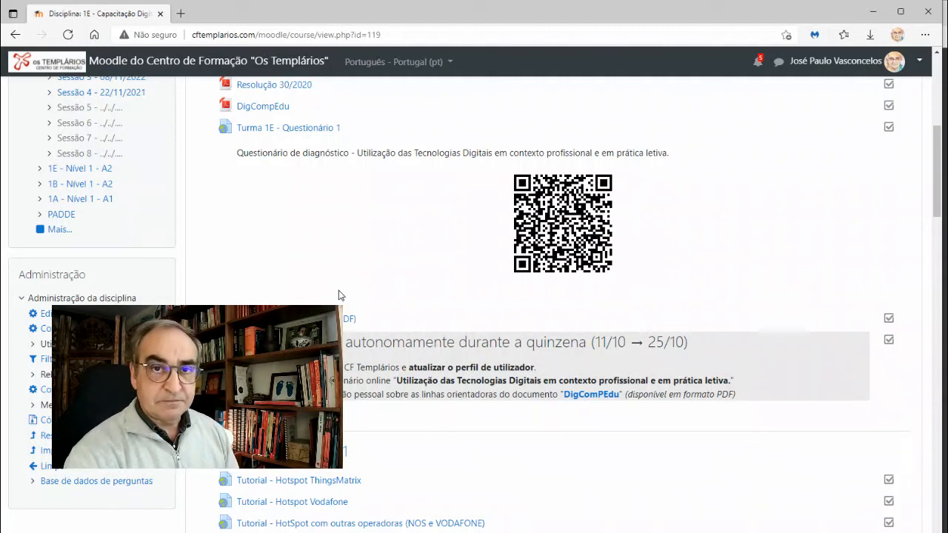
pyautogui.click(348, 319)
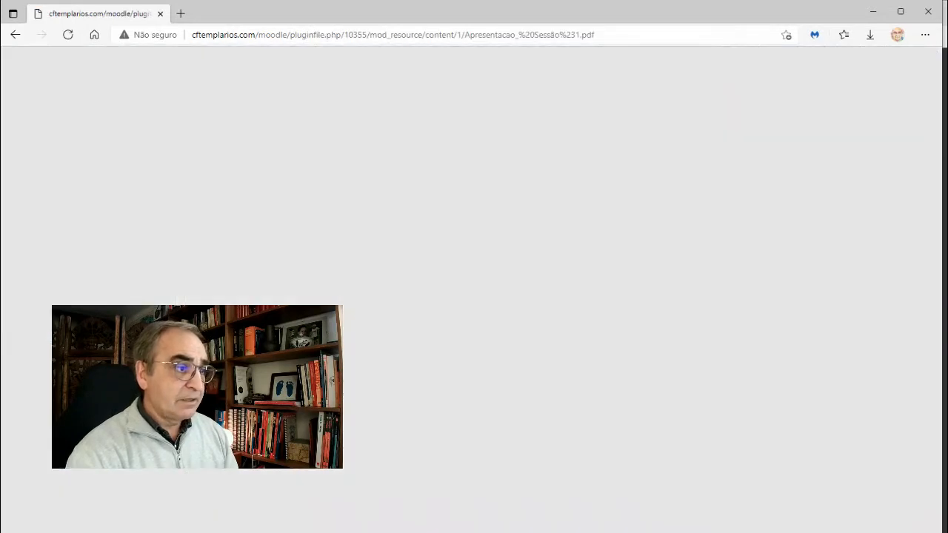
pyautogui.scroll(-9, 355, 324)
pyautogui.scroll(5, 356, 323)
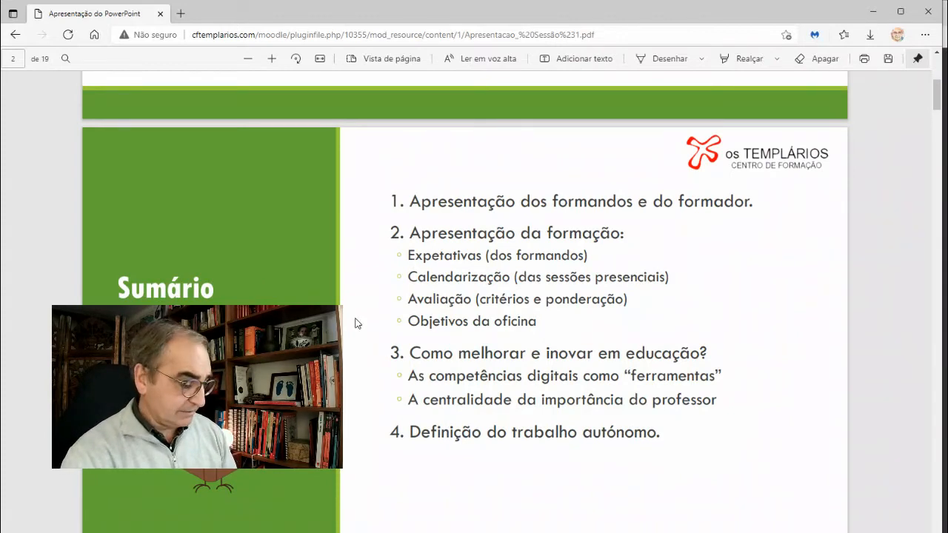
pyautogui.hotkey('alt', 'Tab')
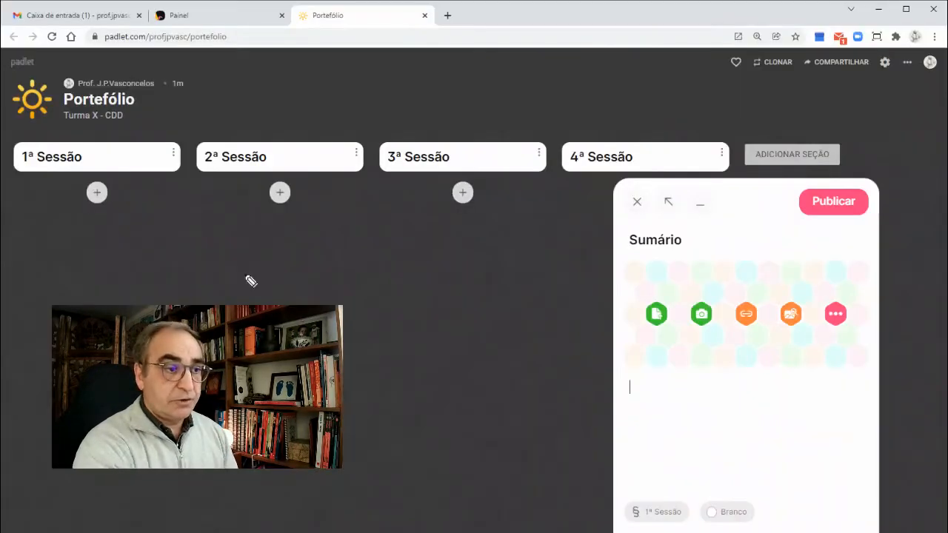
pyautogui.moveTo(624, 381); pyautogui.dragTo(631, 473)
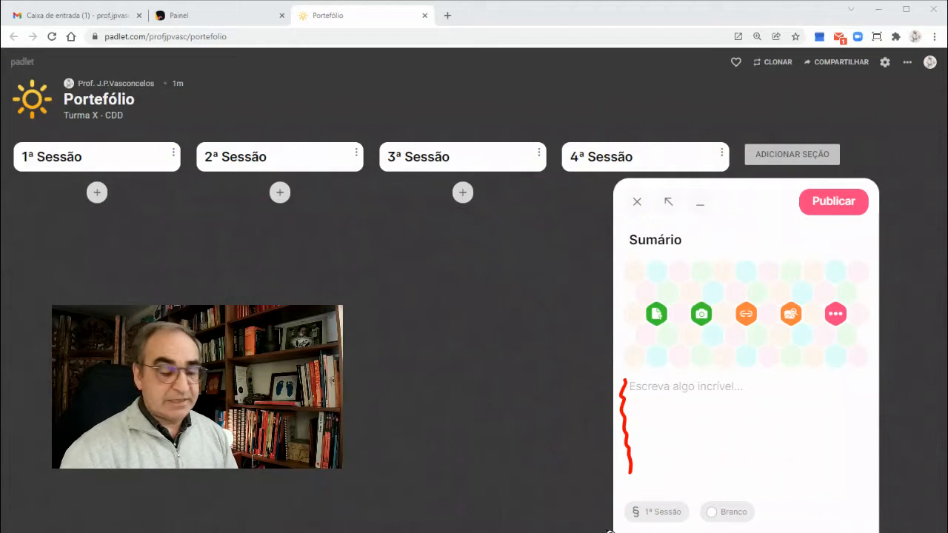
pyautogui.press('Escape')
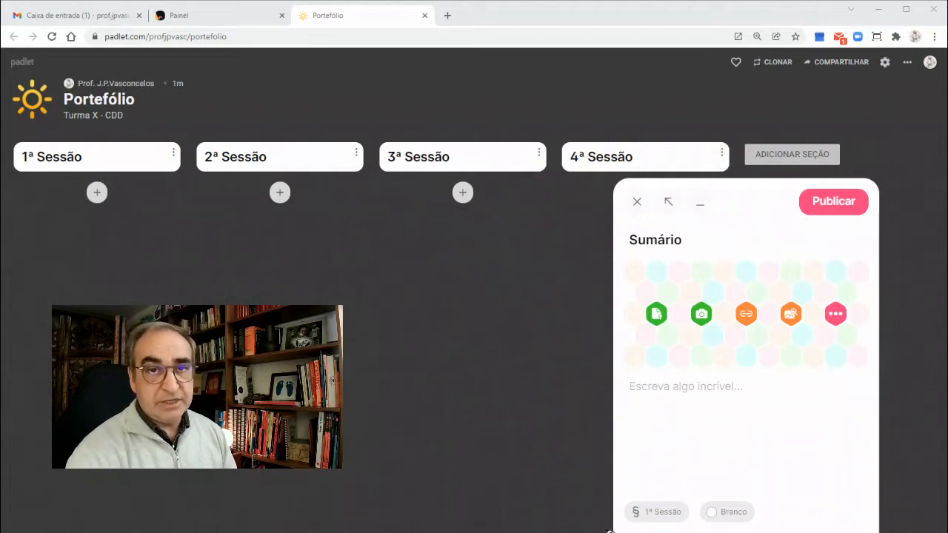
# Fill the "Sumário" post with the three-point session outline, from "Apresentação dos formandos e do formador" to "A centralidade da importância do professor", and publish it.
pyautogui.click(681, 438)
pyautogui.write('1. Apresentação dos formandos e do formador 2. Apresentação da formação: ◦ Expetativas ◦ Calendarização ◦ Avaliação ◦ Objetivos da oficina 3. Como melhorar e inovar em educação? ◦ As competências digitais como "ferramentas" ◦ A centralidade da importância do professor')
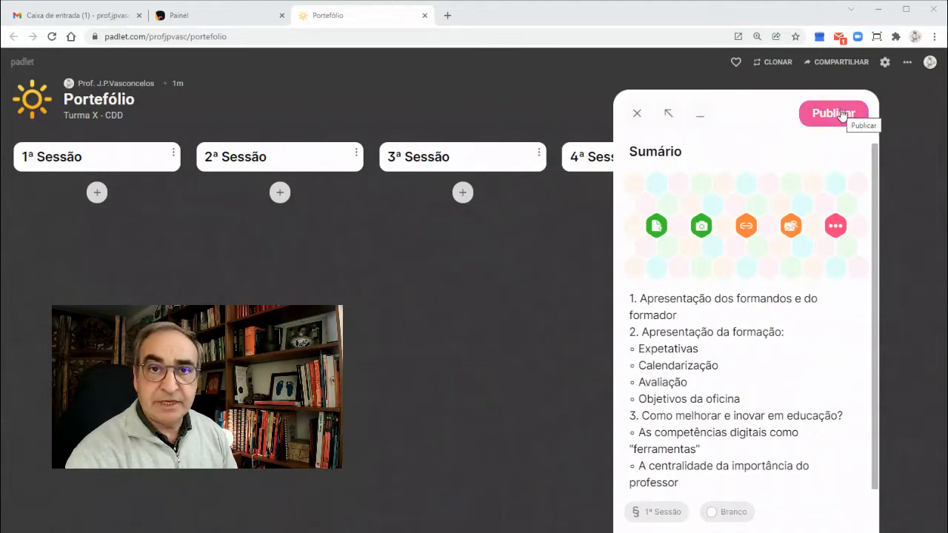
pyautogui.click(844, 115)
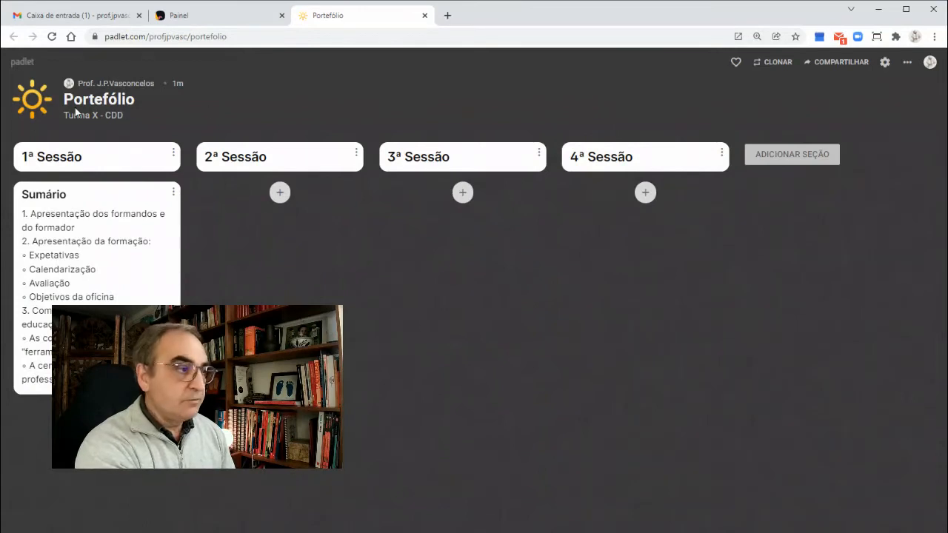
pyautogui.moveTo(6, 167); pyautogui.dragTo(187, 527)
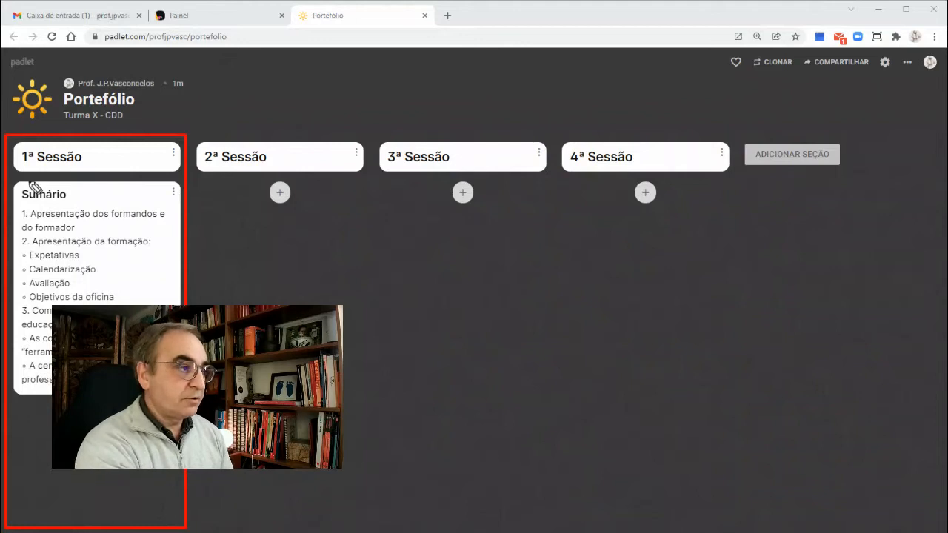
pyautogui.moveTo(45, 183)
pyautogui.mouseDown()
pyautogui.moveTo(10, 199)
pyautogui.moveTo(83, 190)
pyautogui.moveTo(15, 194)
pyautogui.mouseUp()
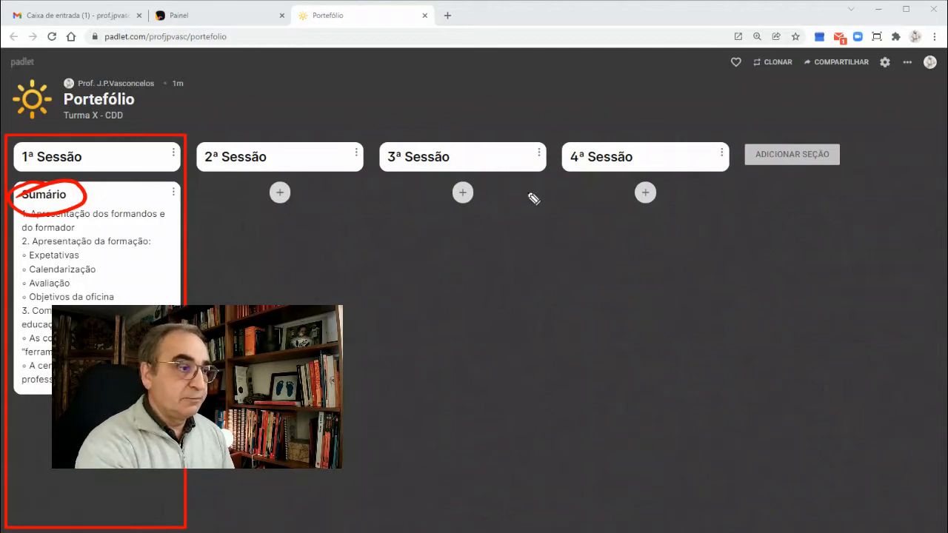
pyautogui.moveTo(252, 225); pyautogui.dragTo(327, 276)
pyautogui.moveTo(425, 219); pyautogui.dragTo(513, 273)
pyautogui.moveTo(592, 218); pyautogui.dragTo(687, 271)
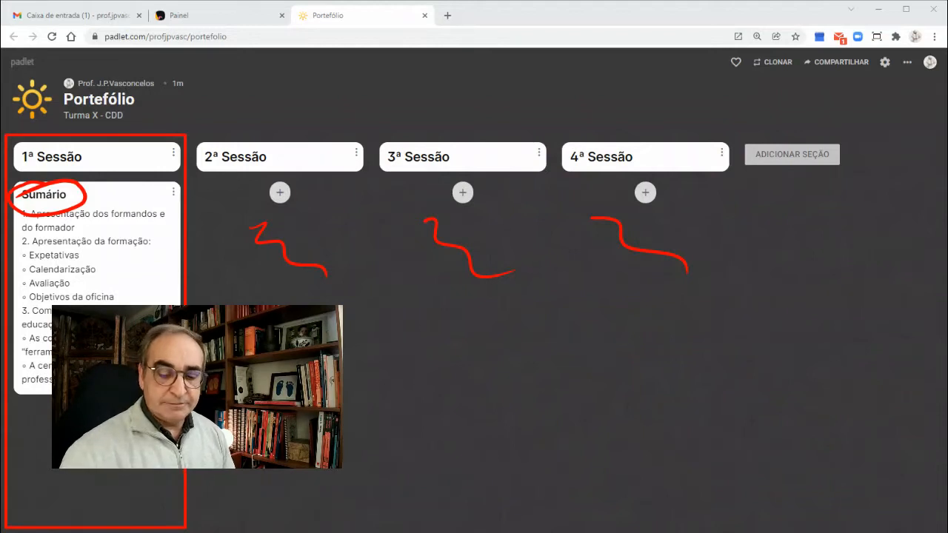
pyautogui.press('Escape')
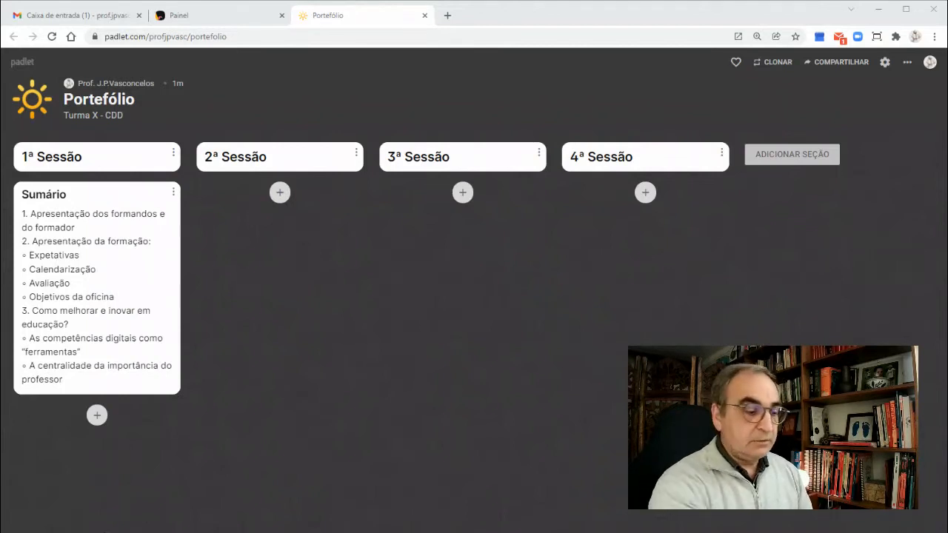
pyautogui.moveTo(98, 389)
pyautogui.mouseDown()
pyautogui.moveTo(83, 406)
pyautogui.moveTo(117, 407)
pyautogui.mouseUp()
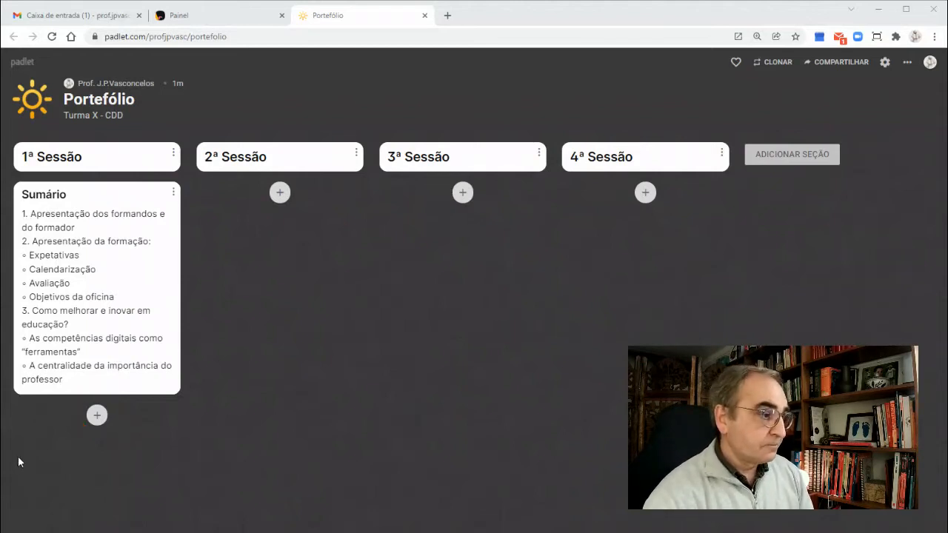
# Start another post in the "1ª Sessão" section with the subject "Evidência 1".
pyautogui.click(97, 415)
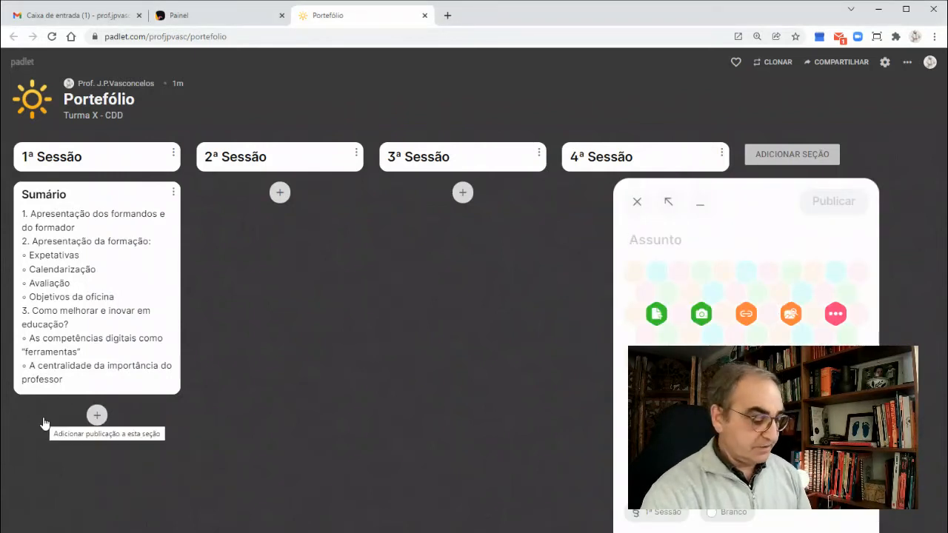
pyautogui.write('Evidência 1')
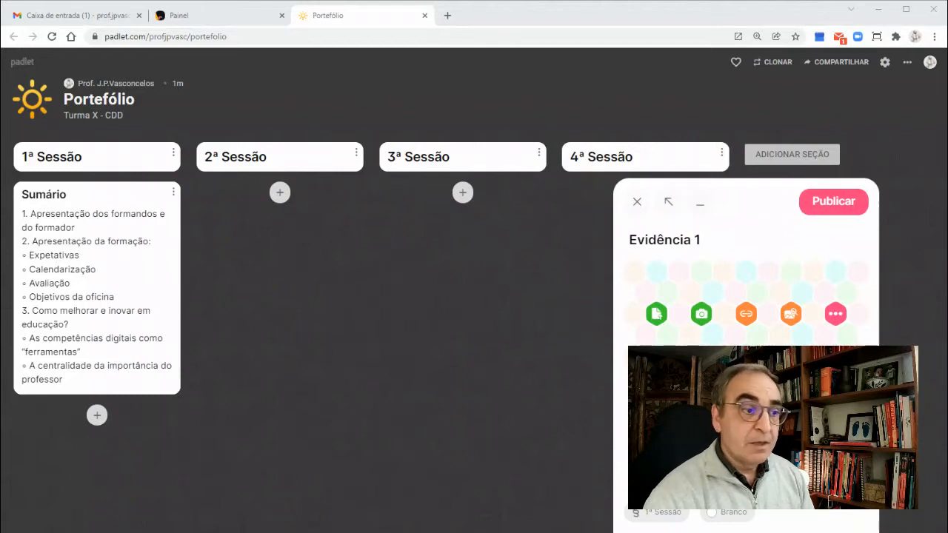
# Switch to the session 1 presentation PDF and read the first task on the "Para fazer durante a semana…" slide.
pyautogui.hotkey('alt', 'Tab')
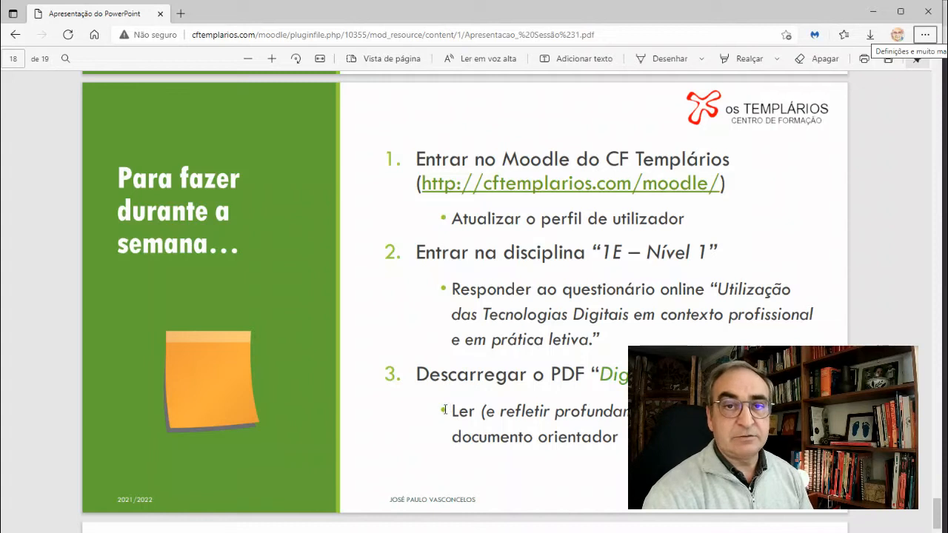
pyautogui.scroll(1, 300, 355)
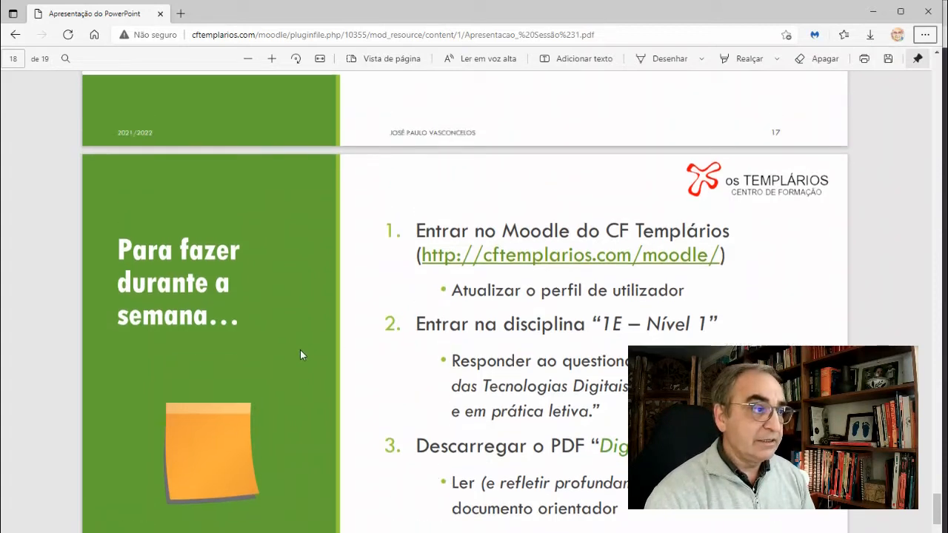
pyautogui.scroll(-1, 299, 354)
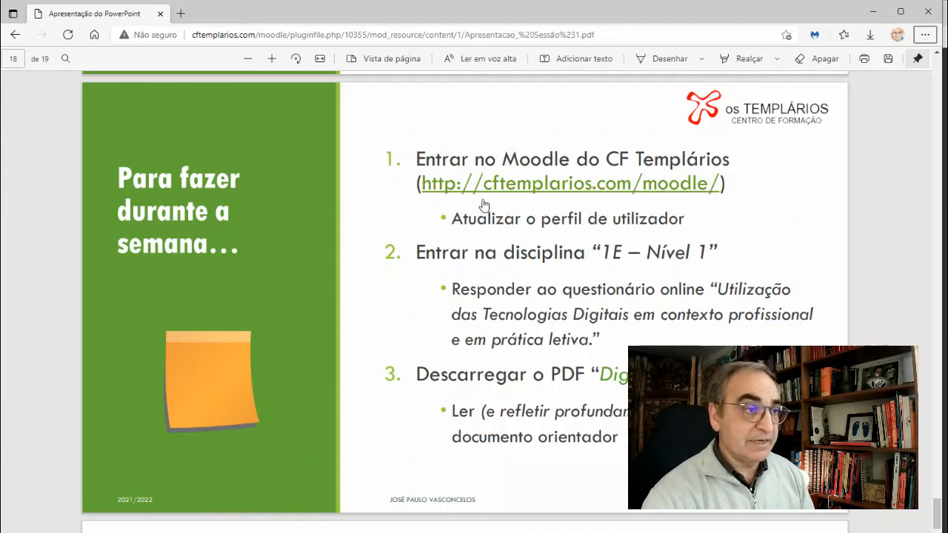
pyautogui.moveTo(444, 218); pyautogui.dragTo(468, 219)
pyautogui.moveTo(546, 217); pyautogui.dragTo(698, 215)
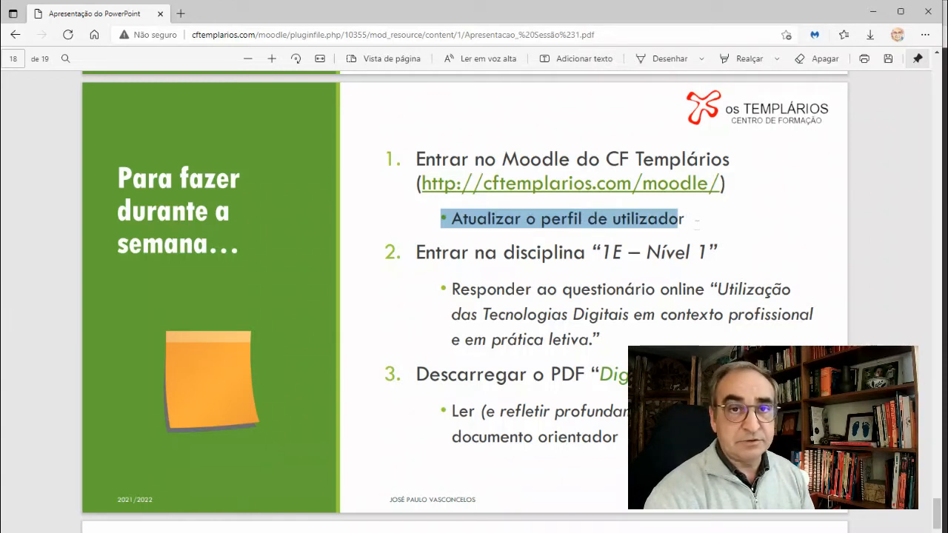
pyautogui.click(205, 202)
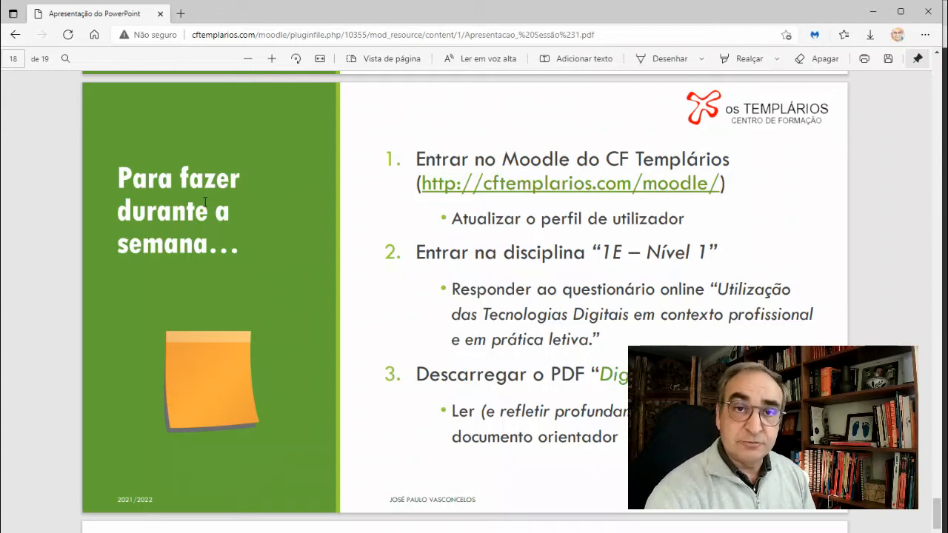
# Return to the Moodle course page and open the logged-in account's profile.
pyautogui.click(15, 34)
pyautogui.scroll(5, 412, 292)
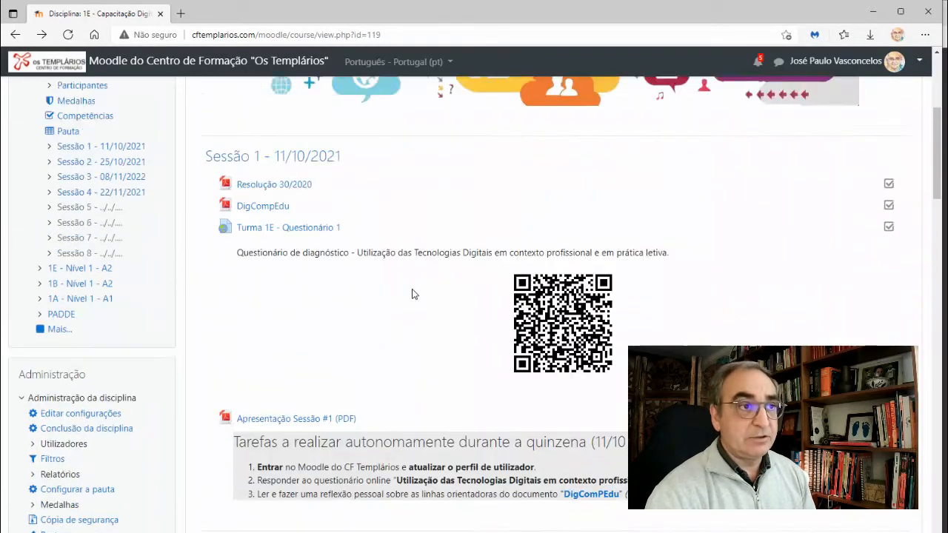
pyautogui.click(851, 62)
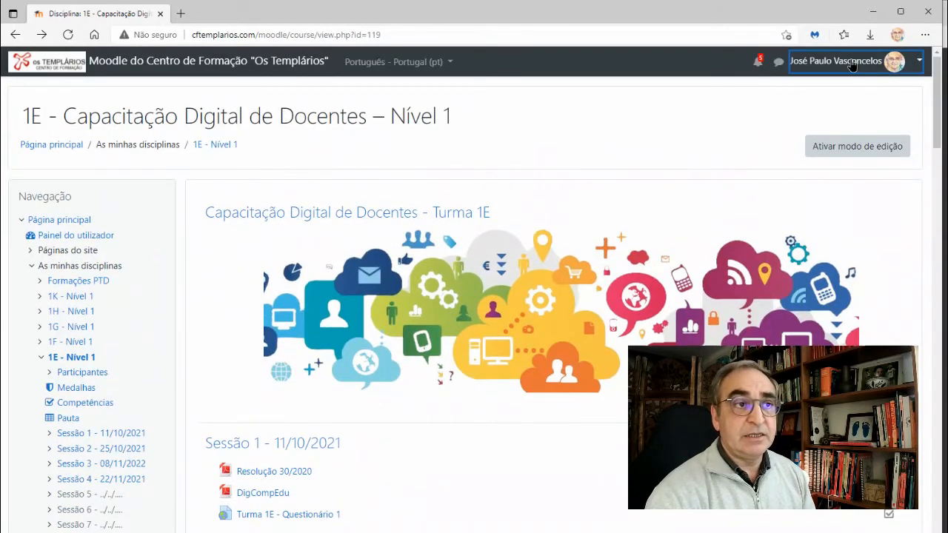
pyautogui.hotkey('ctrl', 'alt', 'g')
pyautogui.moveTo(711, 163); pyautogui.dragTo(784, 130)
pyautogui.moveTo(873, 106)
pyautogui.mouseDown()
pyautogui.moveTo(849, 140)
pyautogui.moveTo(874, 118)
pyautogui.mouseUp()
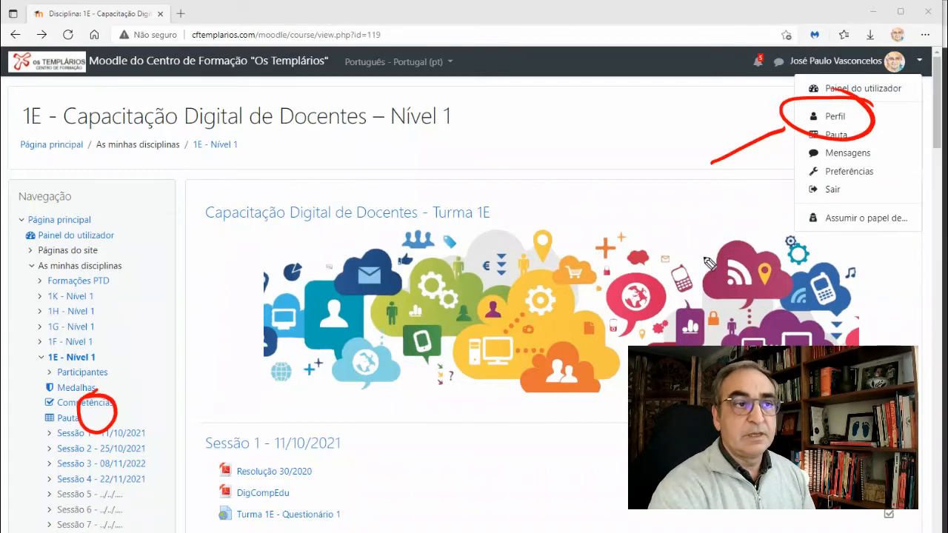
pyautogui.hotkey('ctrl', 'alt', 'g')
pyautogui.click(844, 119)
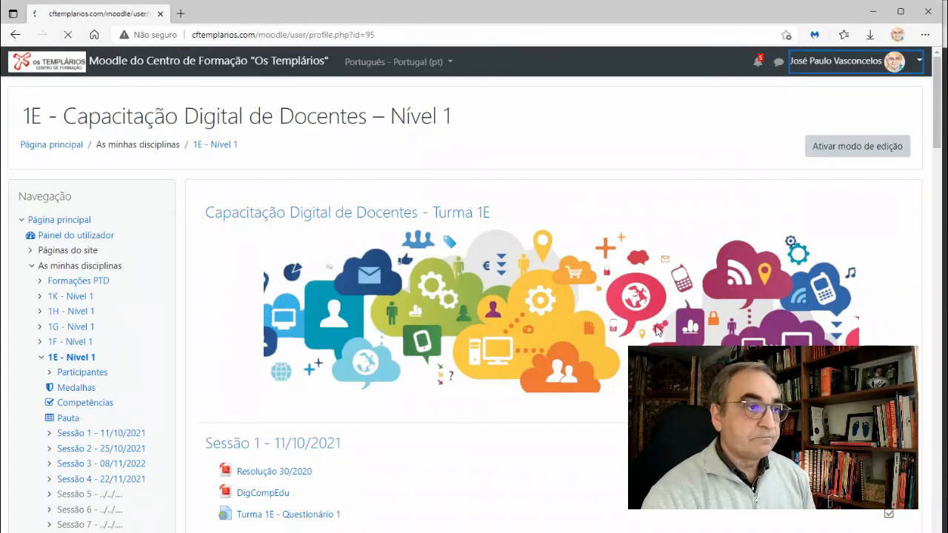
# Take a rectangular screen snip of the Moodle profile content, covering the banner photo and the "Mais detalhes" block.
pyautogui.scroll(-2, 536, 375)
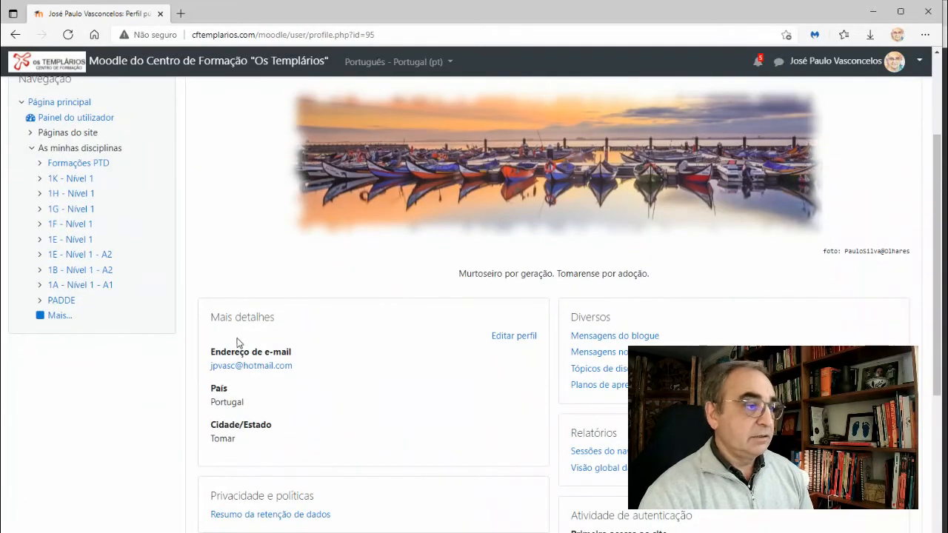
pyautogui.scroll(1, 469, 251)
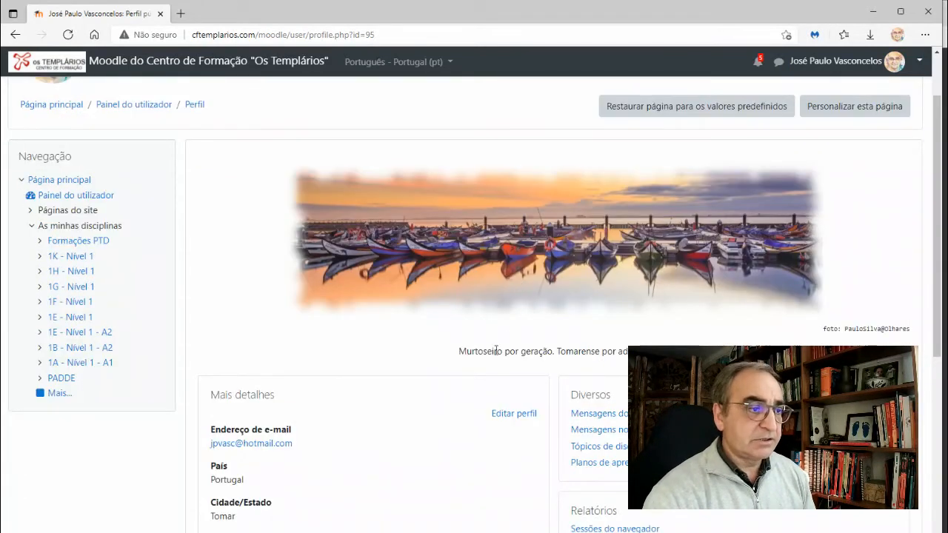
pyautogui.scroll(-2, 511, 389)
pyautogui.scroll(-1, 303, 379)
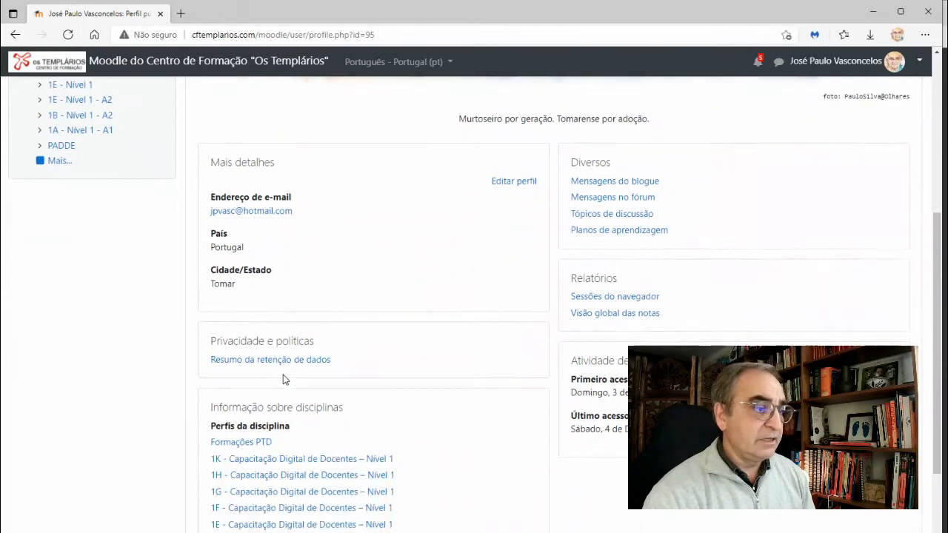
pyautogui.scroll(2, 282, 376)
pyautogui.scroll(1, 316, 399)
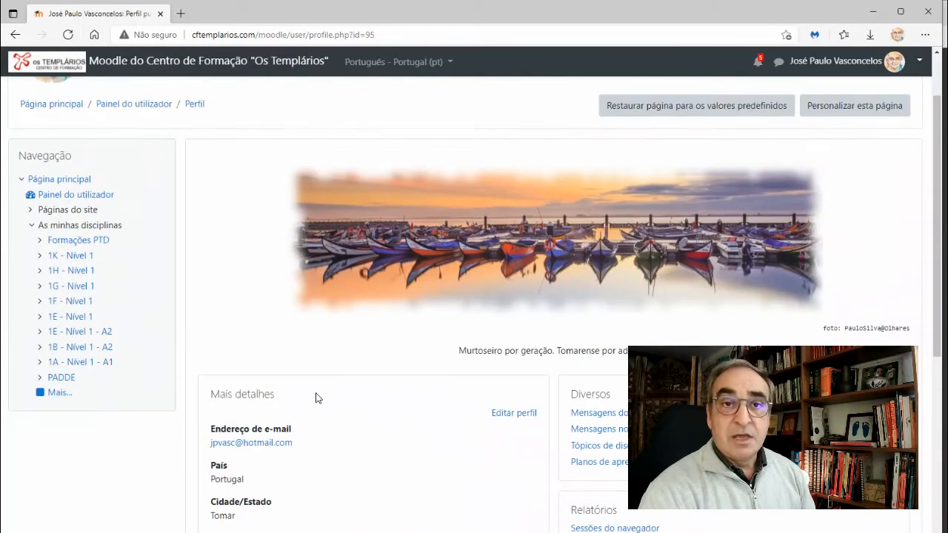
pyautogui.scroll(-1, 314, 399)
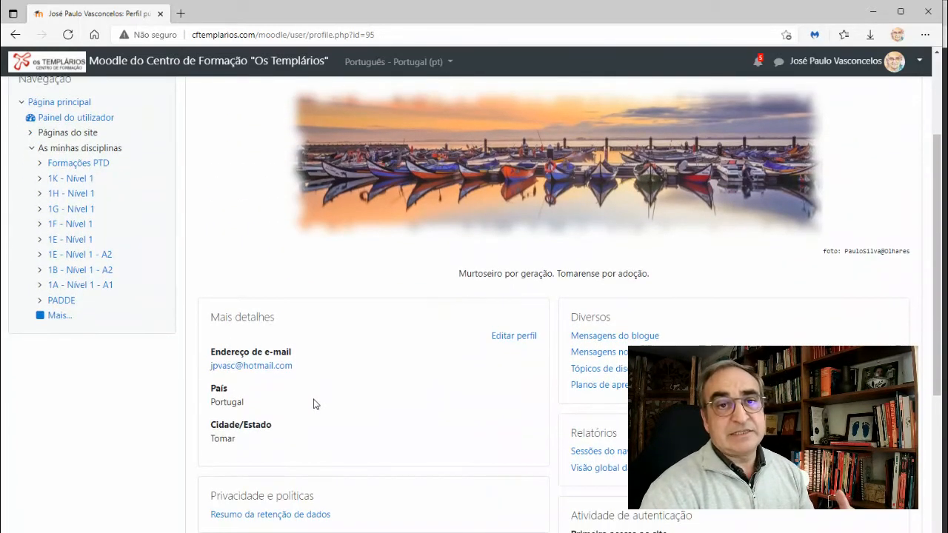
pyautogui.scroll(1, 314, 402)
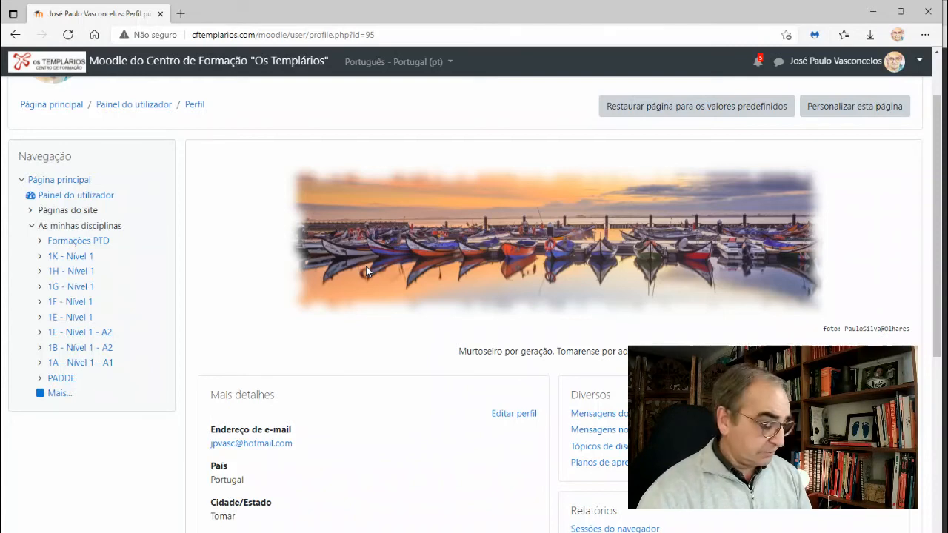
pyautogui.press('super+shift+s')
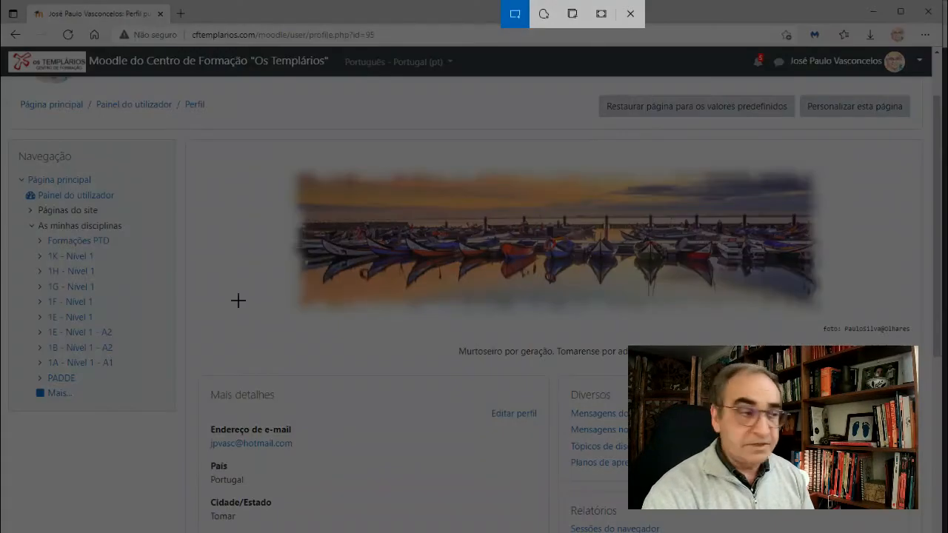
pyautogui.moveTo(182, 136)
pyautogui.mouseDown()
pyautogui.moveTo(481, 493)
pyautogui.moveTo(467, 531)
pyautogui.moveTo(457, 532)
pyautogui.moveTo(674, 531)
pyautogui.mouseUp()
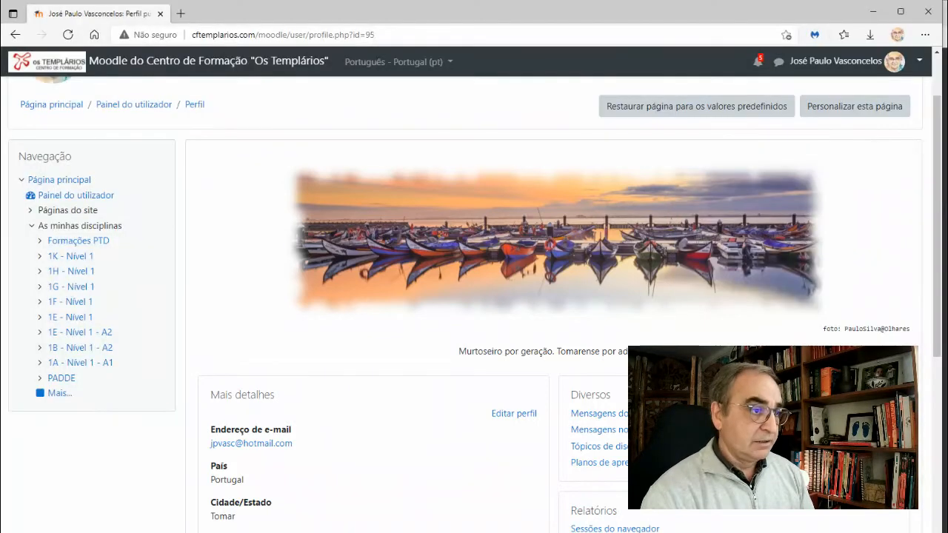
# Back in Padlet, attach Evid01.png from the Evidências CDD folder to "Evidência 1", describe it as "Alteração do perfil no Moodle" and publish the post.
pyautogui.click(873, 11)
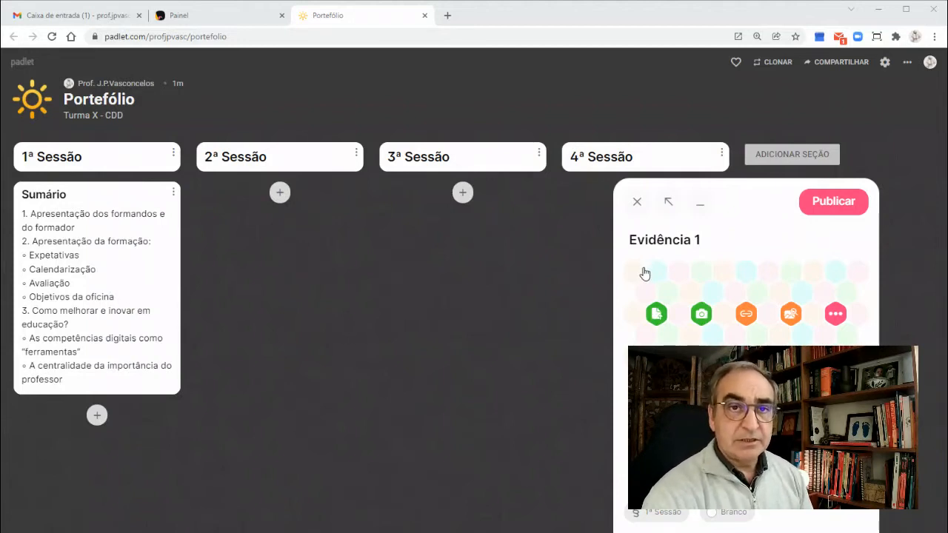
pyautogui.click(652, 324)
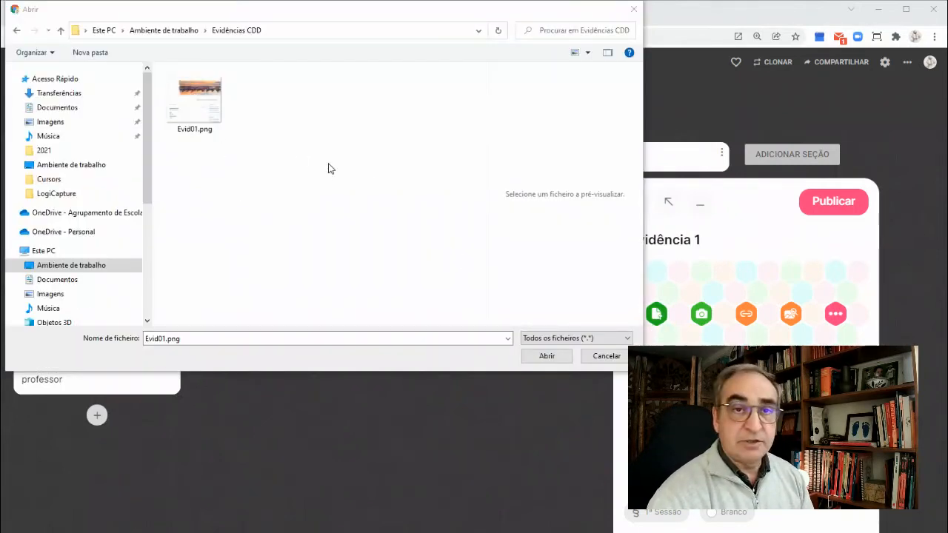
pyautogui.click(188, 106)
pyautogui.click(542, 361)
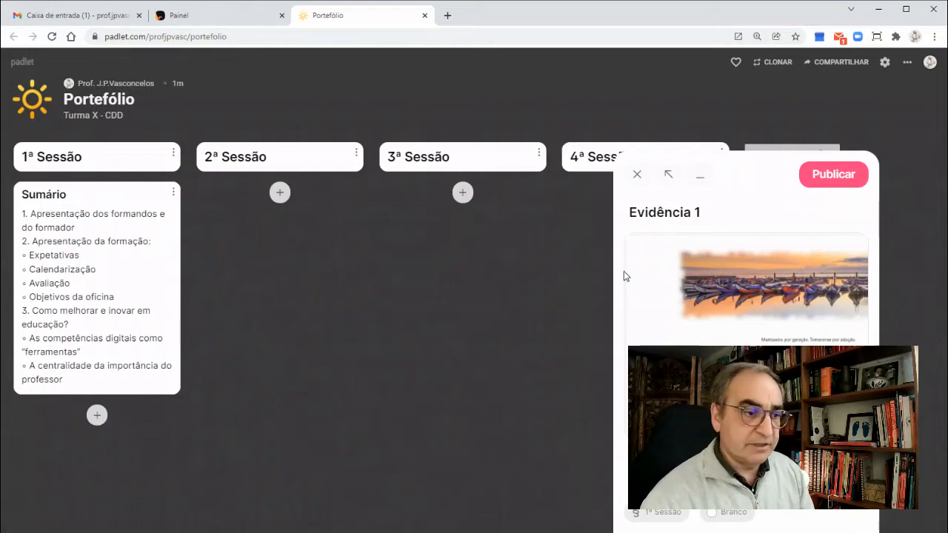
pyautogui.click(843, 175)
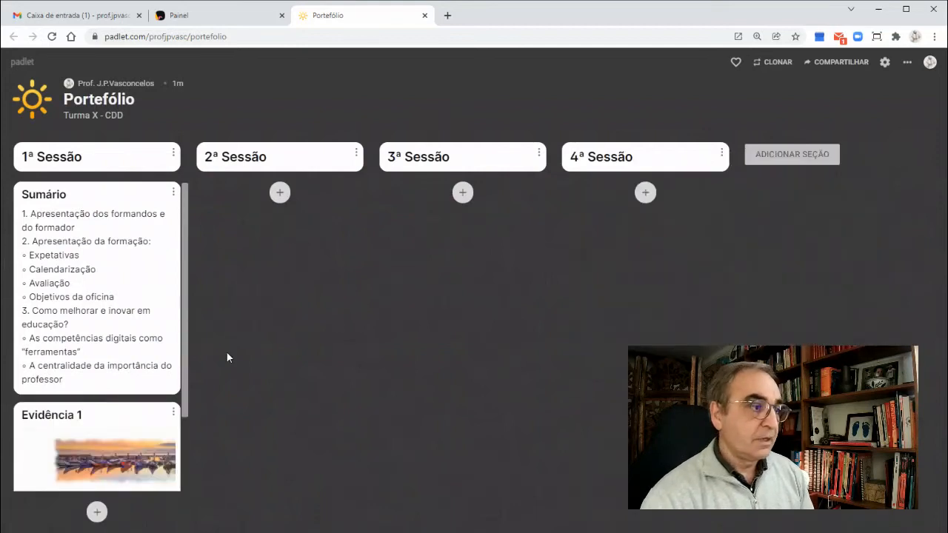
pyautogui.moveTo(185, 390); pyautogui.dragTo(185, 301)
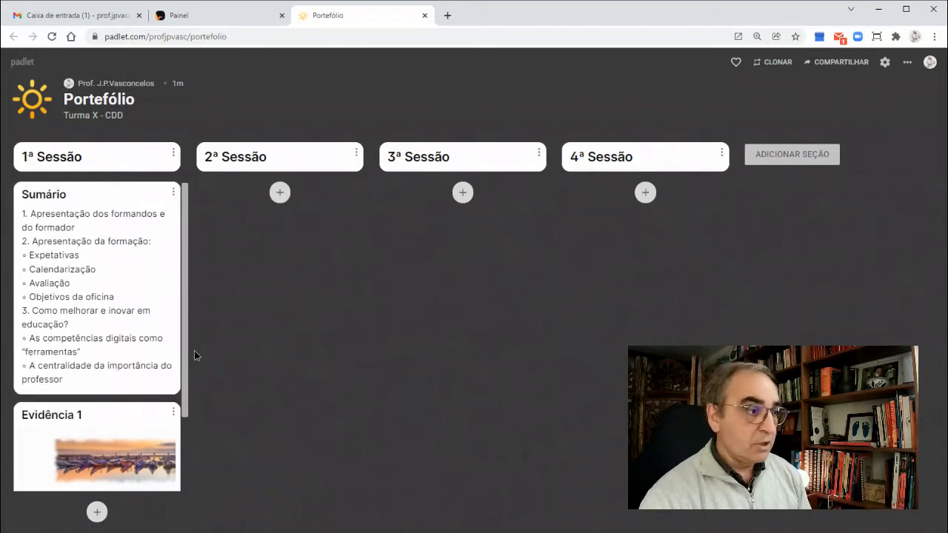
pyautogui.moveTo(186, 355); pyautogui.dragTo(186, 488)
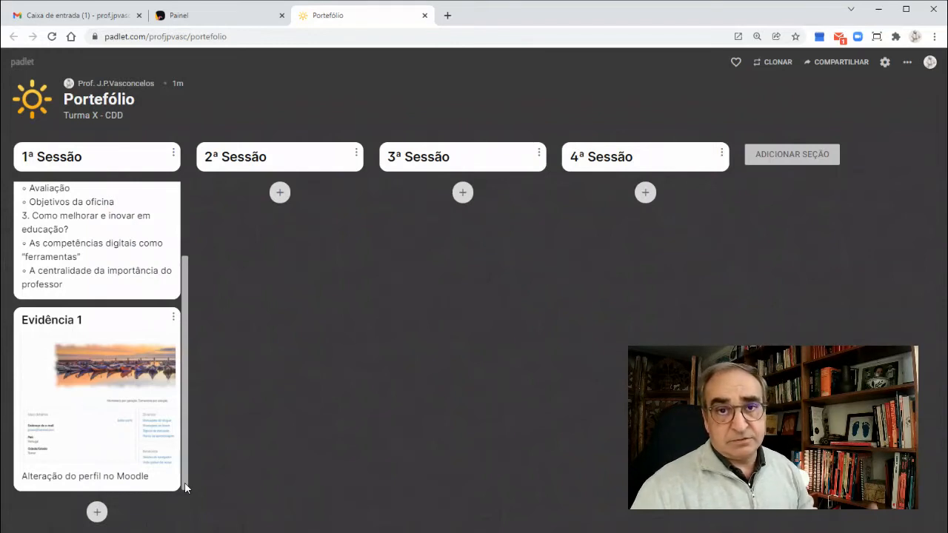
pyautogui.moveTo(102, 491)
pyautogui.mouseDown()
pyautogui.moveTo(99, 523)
pyautogui.moveTo(78, 508)
pyautogui.mouseUp()
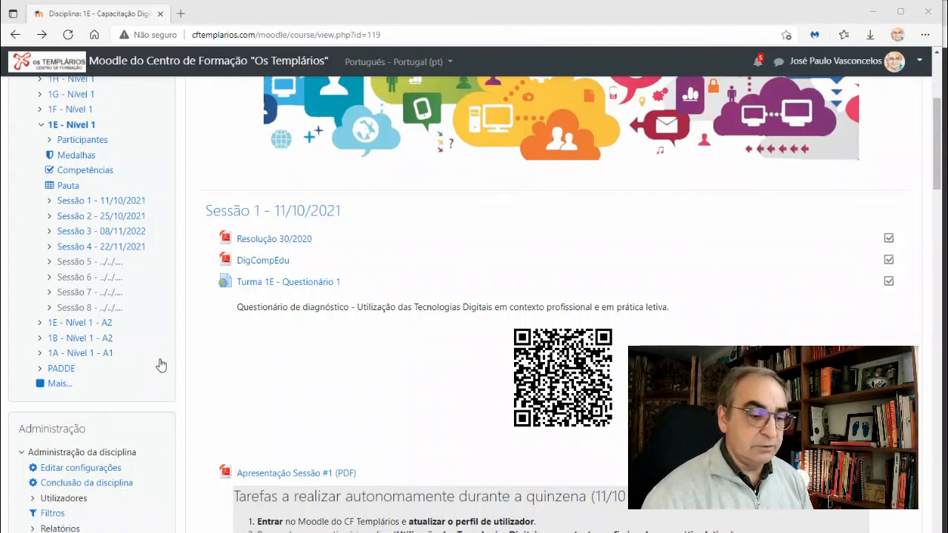
pyautogui.moveTo(243, 318); pyautogui.dragTo(359, 323)
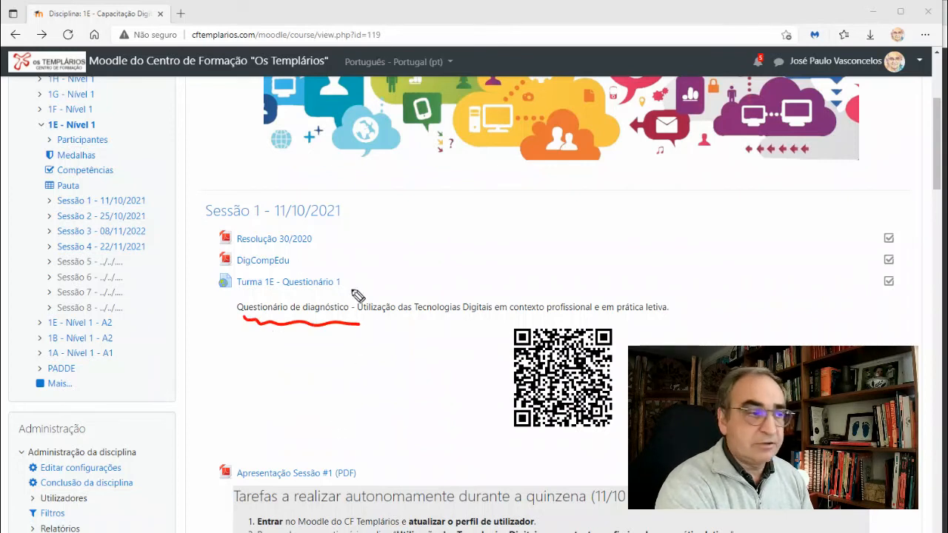
pyautogui.moveTo(337, 269)
pyautogui.mouseDown()
pyautogui.moveTo(195, 309)
pyautogui.moveTo(282, 257)
pyautogui.mouseUp()
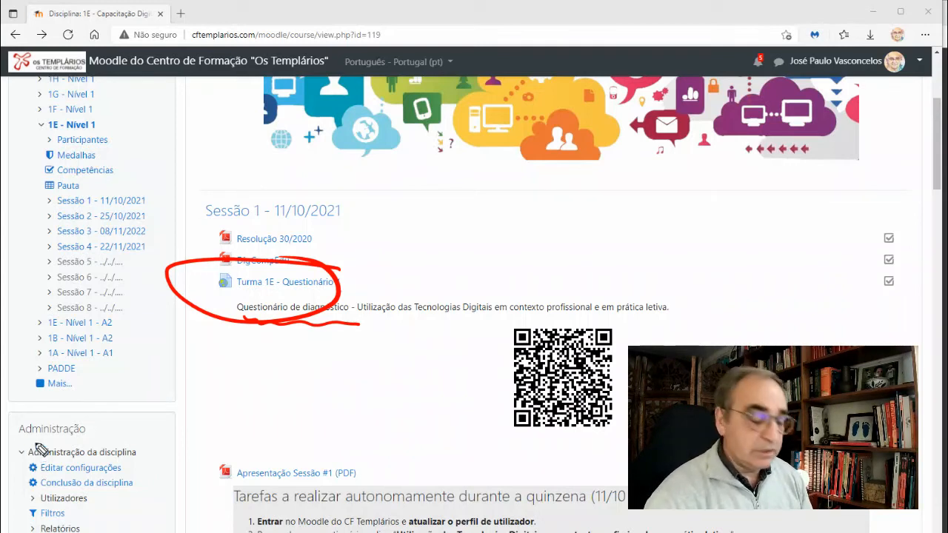
# Open the "Turma 1E - Questionário 1" form from Sessão 1 and take a rectangular screen snip of its banner, introduction and Email question.
pyautogui.press('Escape')
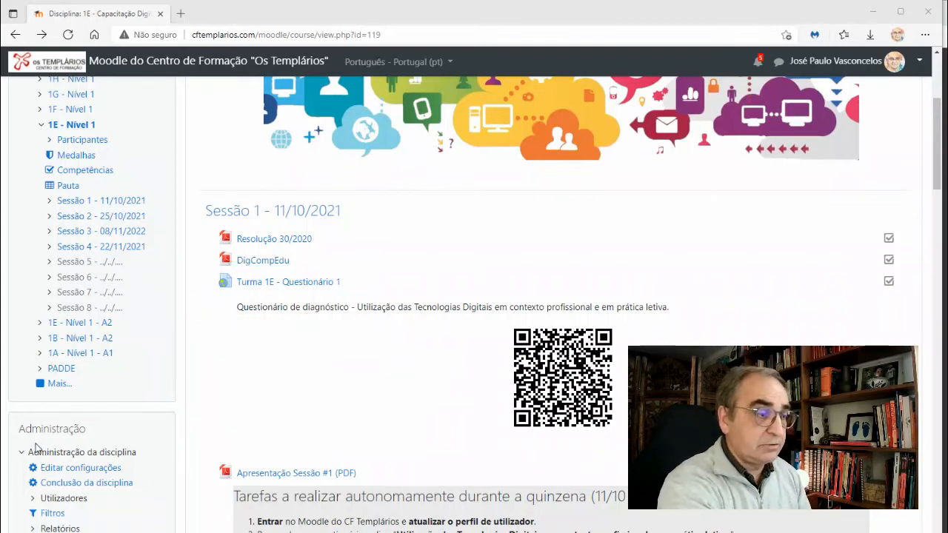
pyautogui.click(267, 284)
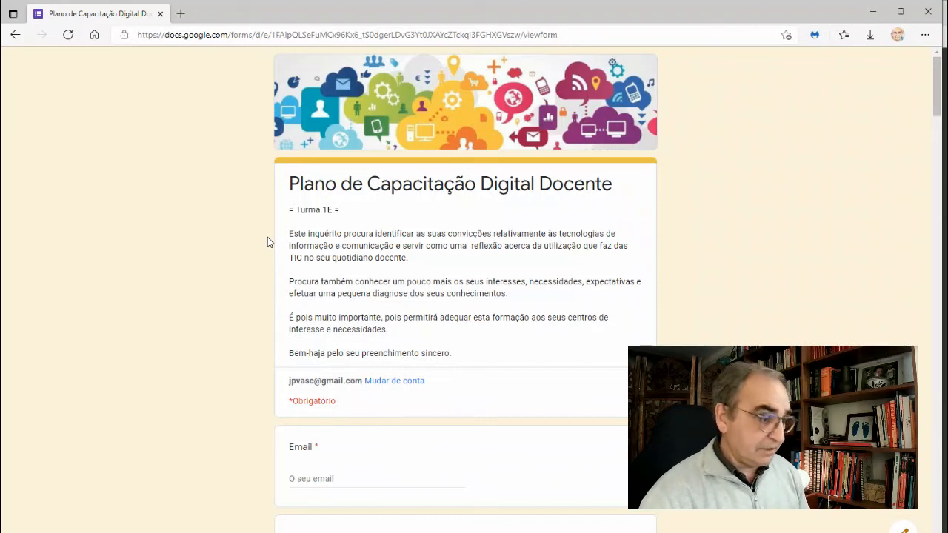
pyautogui.press('super+shift+s')
pyautogui.moveTo(267, 51); pyautogui.dragTo(659, 511)
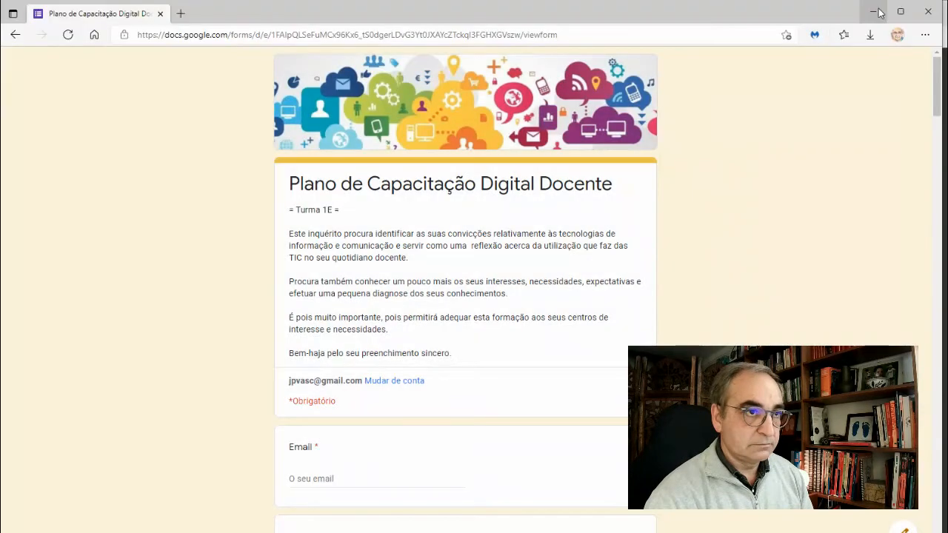
pyautogui.click(873, 11)
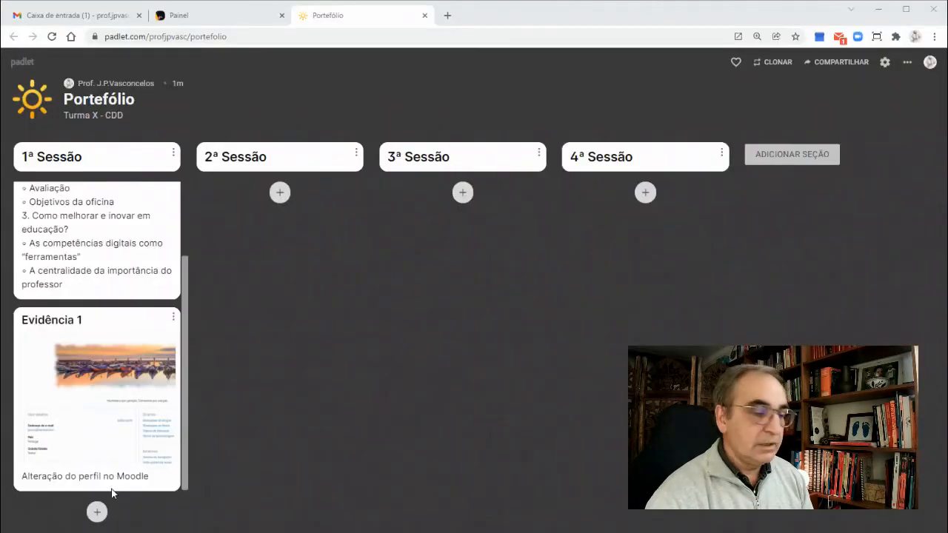
# Back in Padlet, start a new post in the 1ª Sessão section titled "Evidência 2".
pyautogui.click(98, 512)
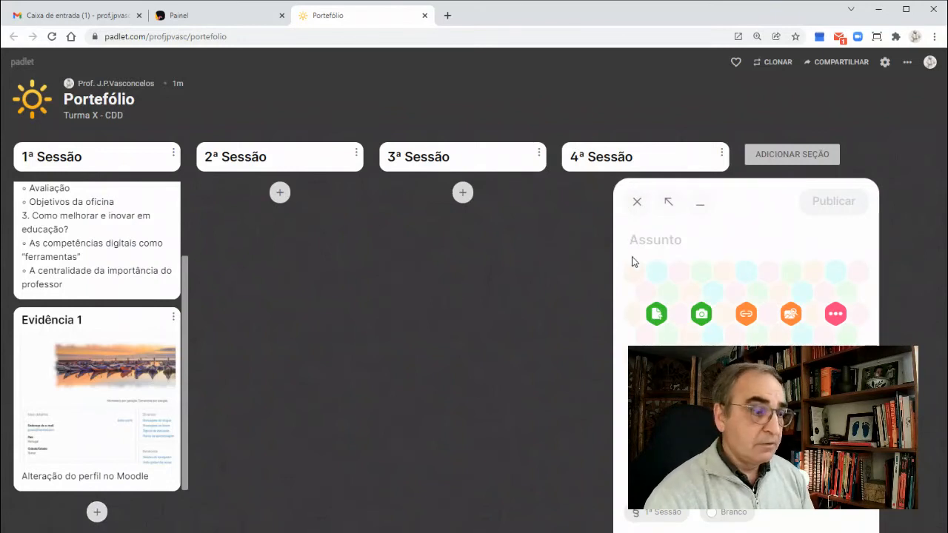
pyautogui.write('Evid')
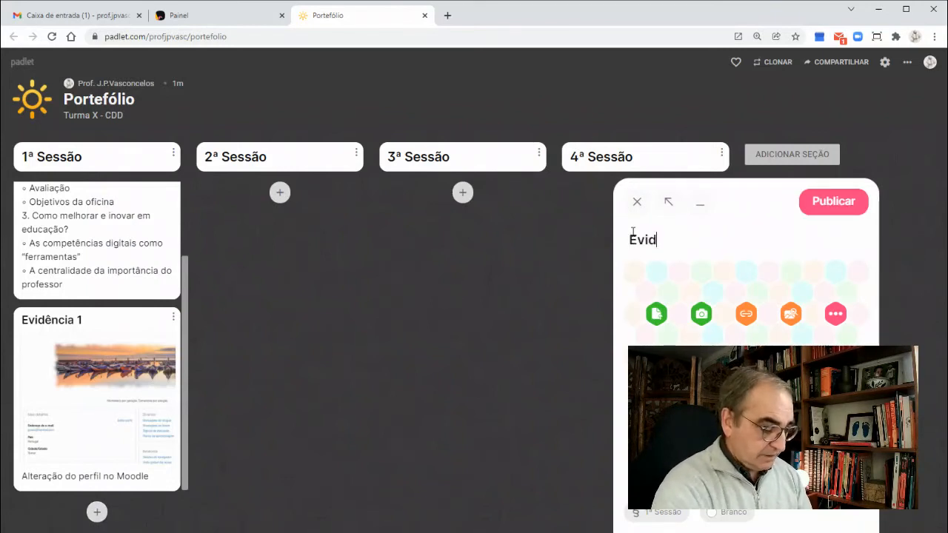
pyautogui.write('ência 2')
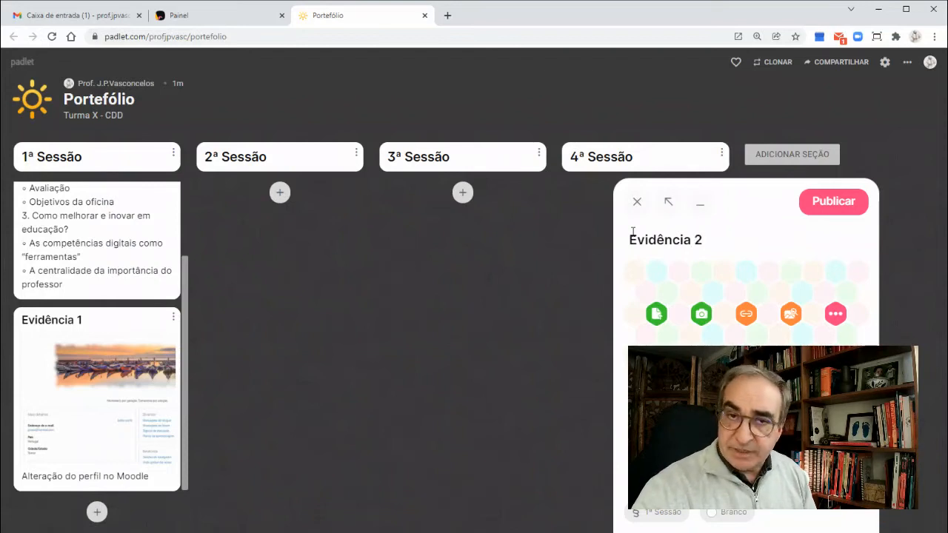
# Attach Evid02.png from the Evidências CDD folder, describe it as "Resposta a um questionário online sobre algumas das competências digitais como educador." and publish the post.
pyautogui.click(658, 312)
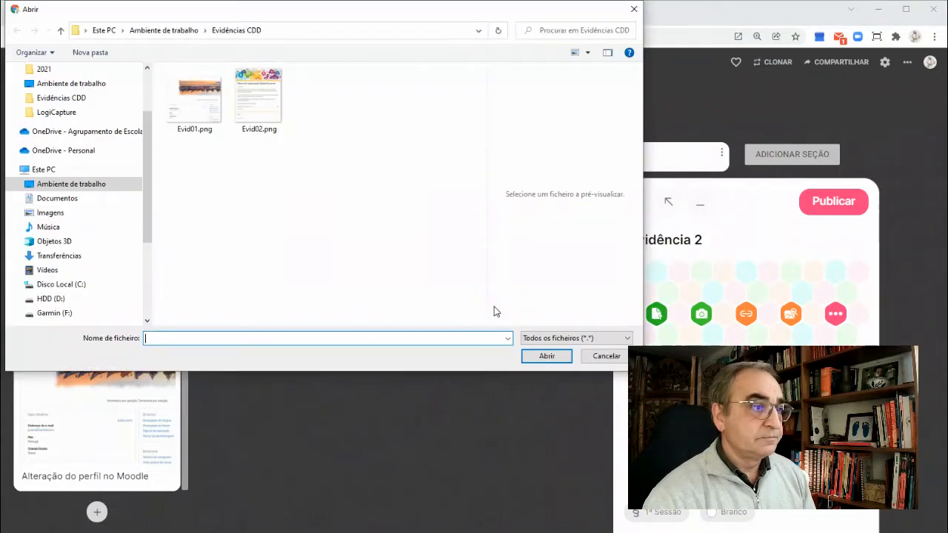
pyautogui.click(249, 102)
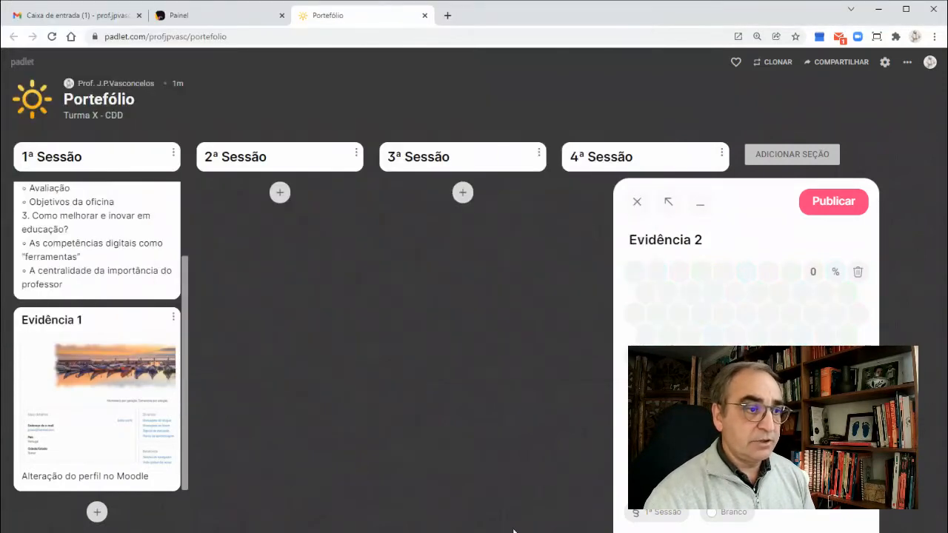
pyautogui.click(551, 358)
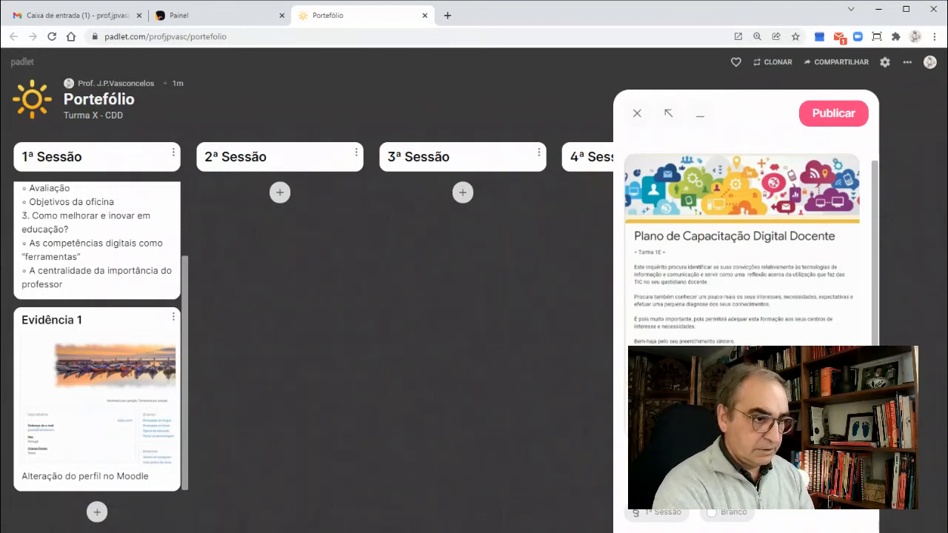
pyautogui.scroll(-1, 740, 244)
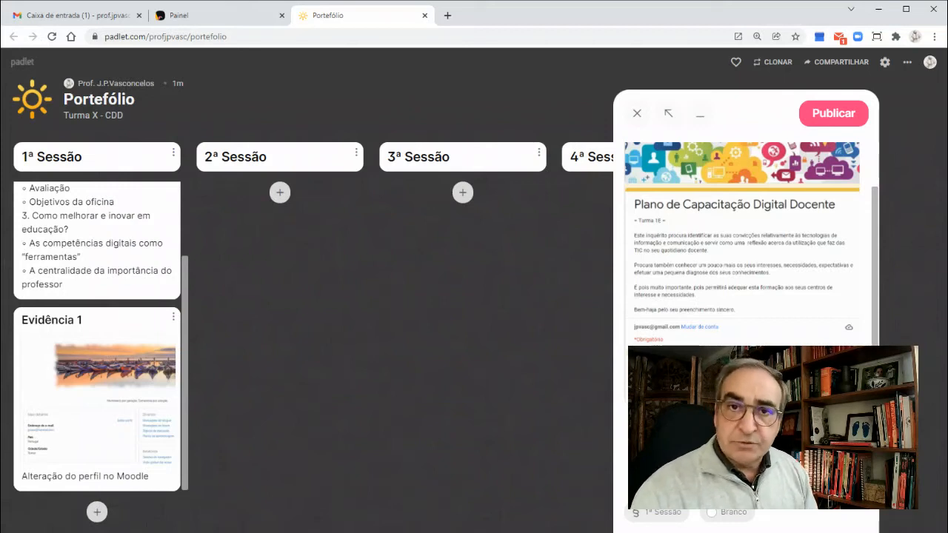
pyautogui.click(841, 116)
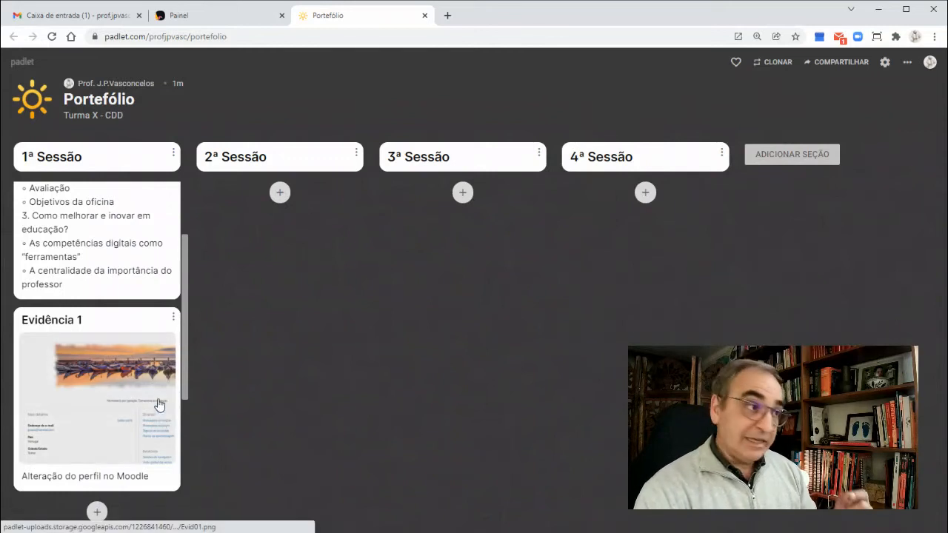
# Review the Sumário, Evidência 1 and Evidência 2 posts in the 1ª Sessão section.
pyautogui.scroll(3, 159, 420)
pyautogui.scroll(-3, 142, 334)
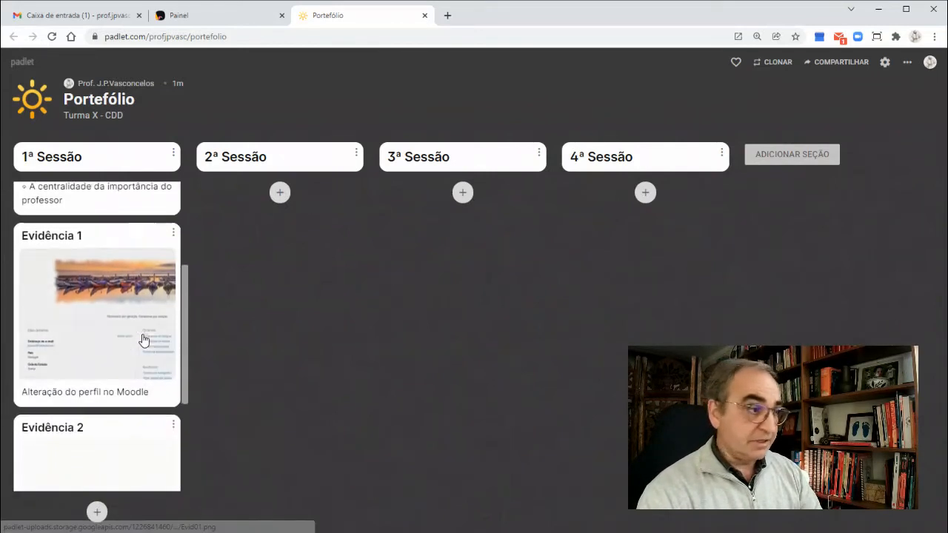
pyautogui.scroll(3, 101, 290)
pyautogui.moveTo(43, 180)
pyautogui.mouseDown()
pyautogui.moveTo(4, 184)
pyautogui.moveTo(81, 185)
pyautogui.moveTo(42, 182)
pyautogui.mouseUp()
pyautogui.scroll(-3, 134, 228)
pyautogui.moveTo(76, 222)
pyautogui.mouseDown()
pyautogui.moveTo(22, 254)
pyautogui.moveTo(43, 229)
pyautogui.mouseUp()
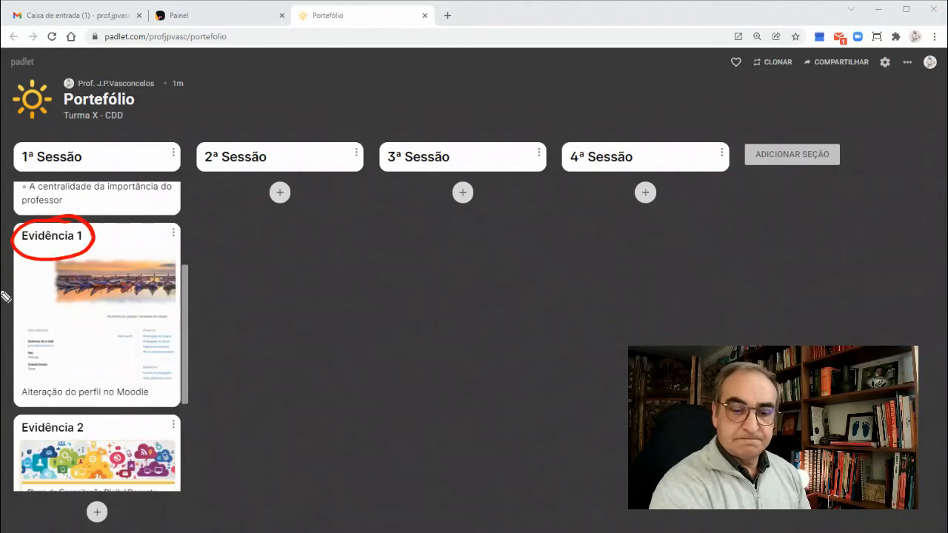
pyautogui.scroll(-2, 42, 276)
pyautogui.moveTo(66, 282)
pyautogui.mouseDown()
pyautogui.moveTo(35, 337)
pyautogui.moveTo(98, 315)
pyautogui.moveTo(53, 298)
pyautogui.mouseUp()
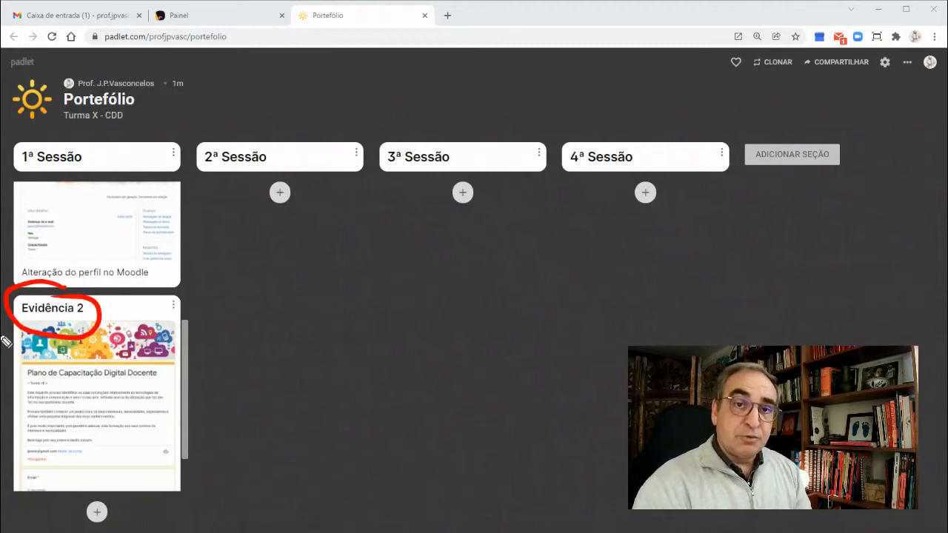
pyautogui.press('Escape')
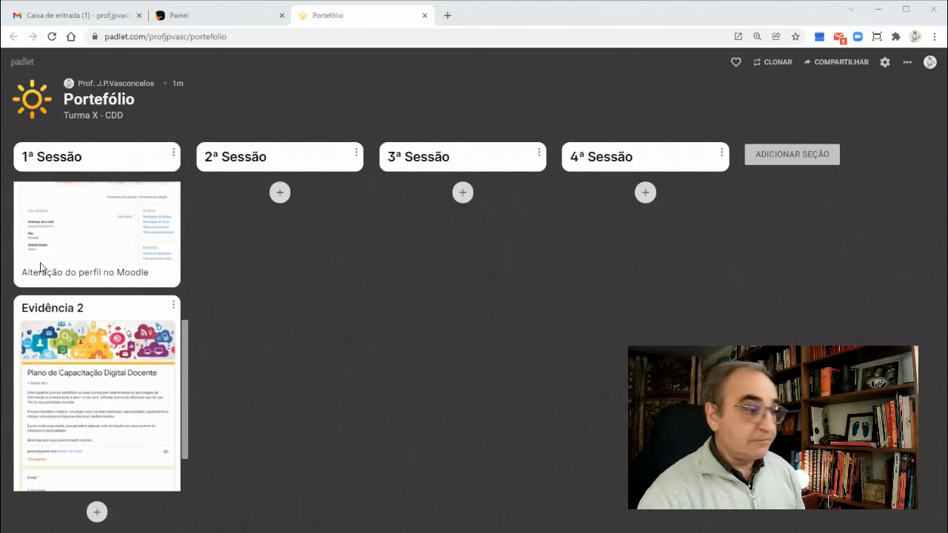
# Publish an "Opinião" post in 1ª Sessão with sentence starters on the session's interest, the time allotted and future proposals ("Proporia que de futuro...").
pyautogui.click(97, 513)
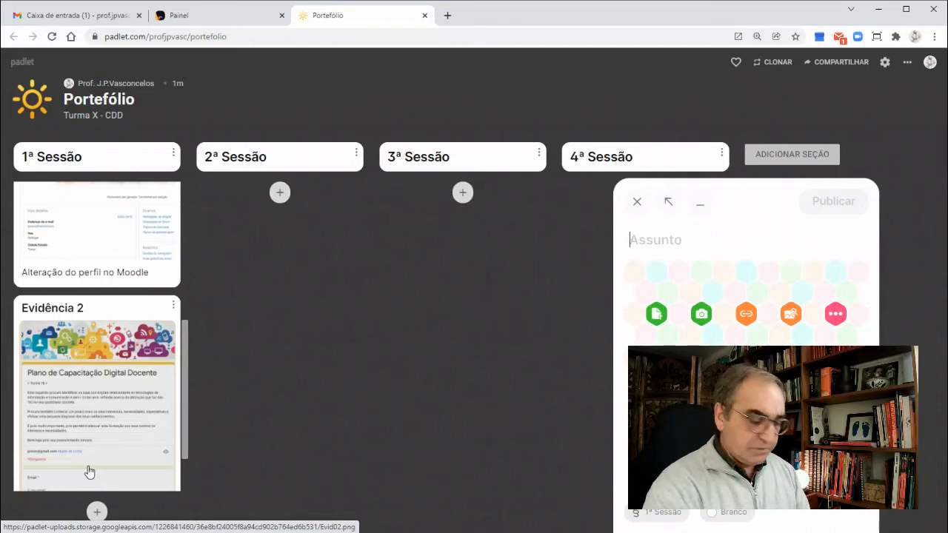
pyautogui.write('Opinião')
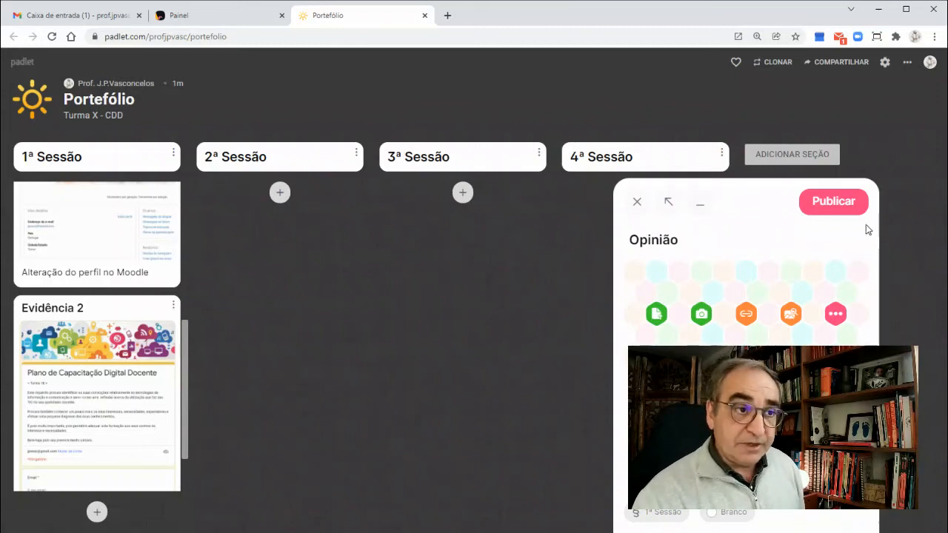
pyautogui.click(842, 212)
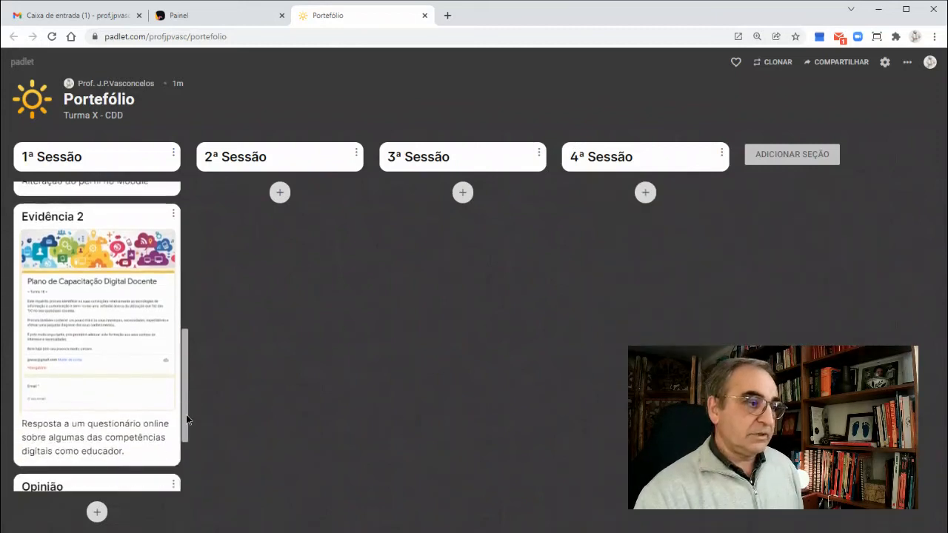
# Read through the whole 1ª Sessão section, from the Sumário through both evidence posts to the Opinião post.
pyautogui.scroll(3, 185, 444)
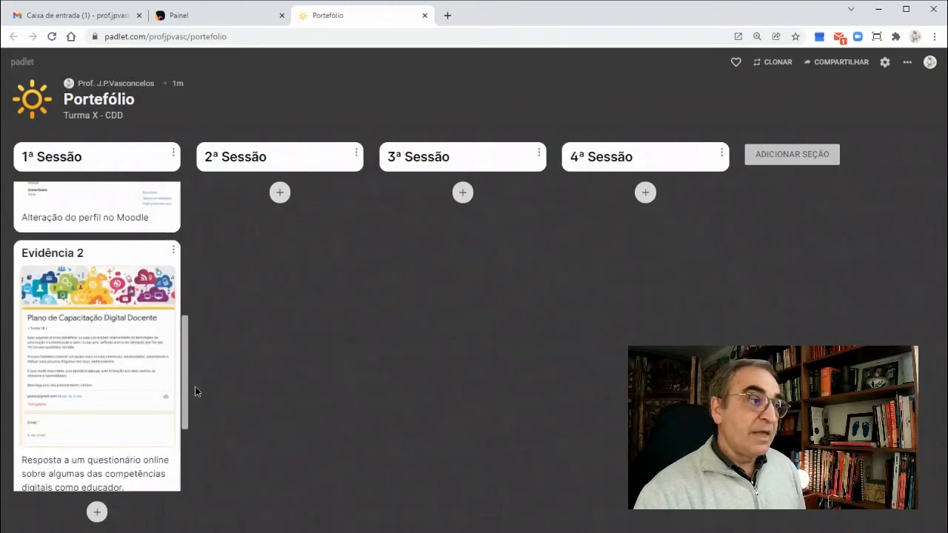
pyautogui.scroll(5, 195, 392)
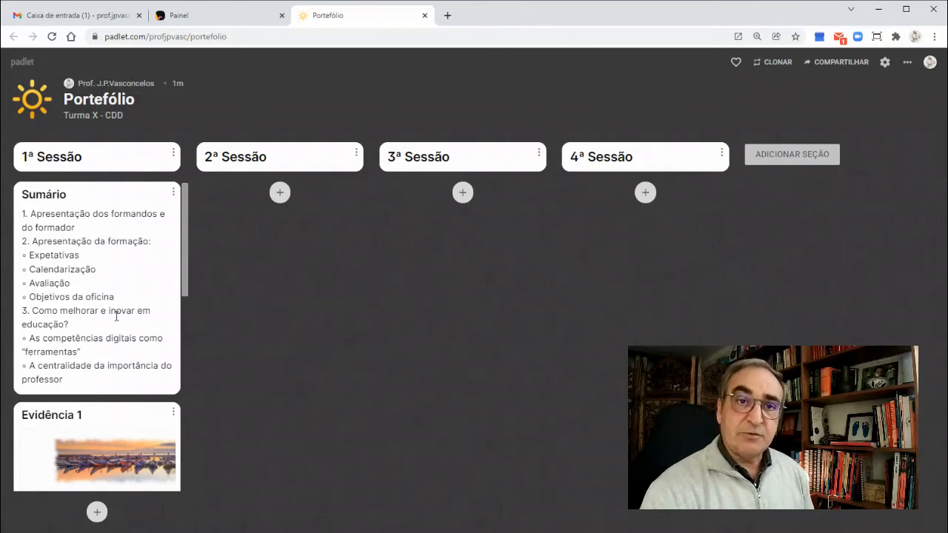
pyautogui.moveTo(185, 280); pyautogui.dragTo(172, 384)
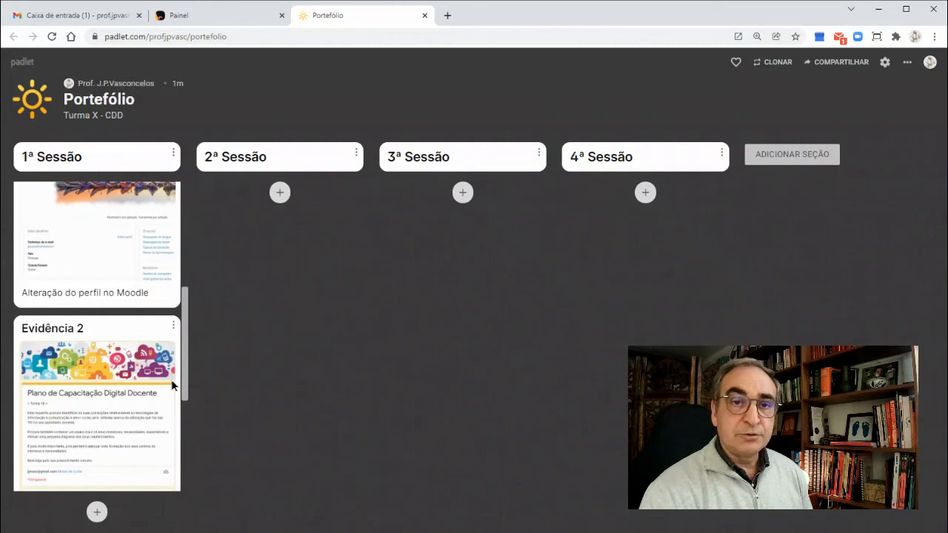
pyautogui.scroll(-1, 171, 382)
pyautogui.scroll(-3, 171, 383)
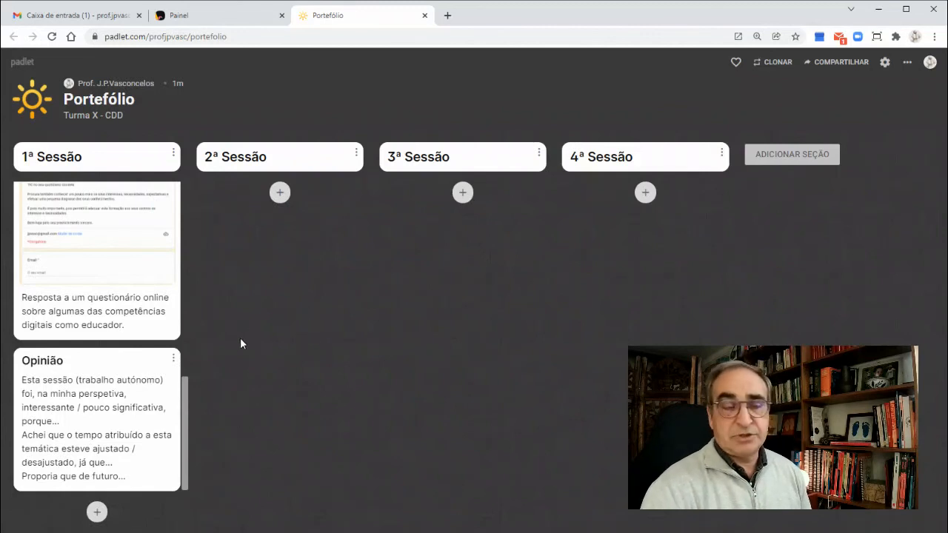
pyautogui.moveTo(183, 392); pyautogui.dragTo(191, 186)
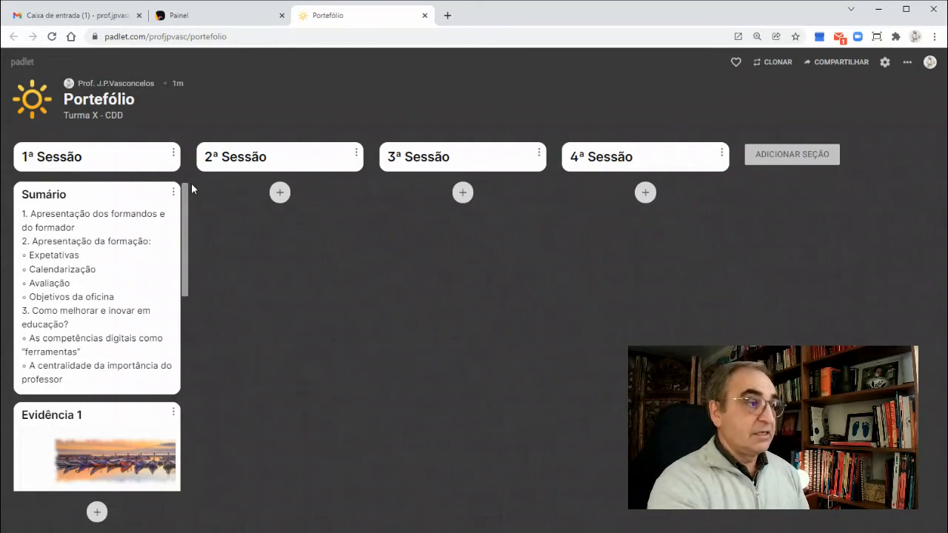
# Examine the padlet's structure: the Portefólio title, the four session headings and the Sumário as first element of 1ª Sessão.
pyautogui.moveTo(112, 82)
pyautogui.mouseDown()
pyautogui.moveTo(60, 81)
pyautogui.moveTo(158, 106)
pyautogui.moveTo(108, 77)
pyautogui.mouseUp()
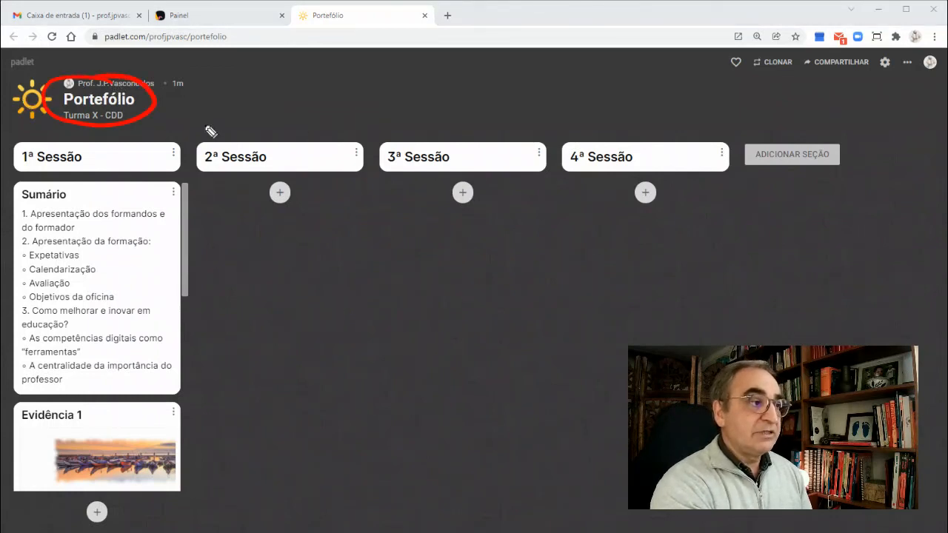
pyautogui.moveTo(194, 89); pyautogui.dragTo(179, 130)
pyautogui.moveTo(352, 74)
pyautogui.mouseDown()
pyautogui.moveTo(335, 130)
pyautogui.moveTo(353, 123)
pyautogui.mouseUp()
pyautogui.moveTo(525, 74); pyautogui.dragTo(507, 133)
pyautogui.moveTo(635, 136)
pyautogui.mouseDown()
pyautogui.moveTo(598, 138)
pyautogui.moveTo(616, 187)
pyautogui.moveTo(638, 129)
pyautogui.mouseUp()
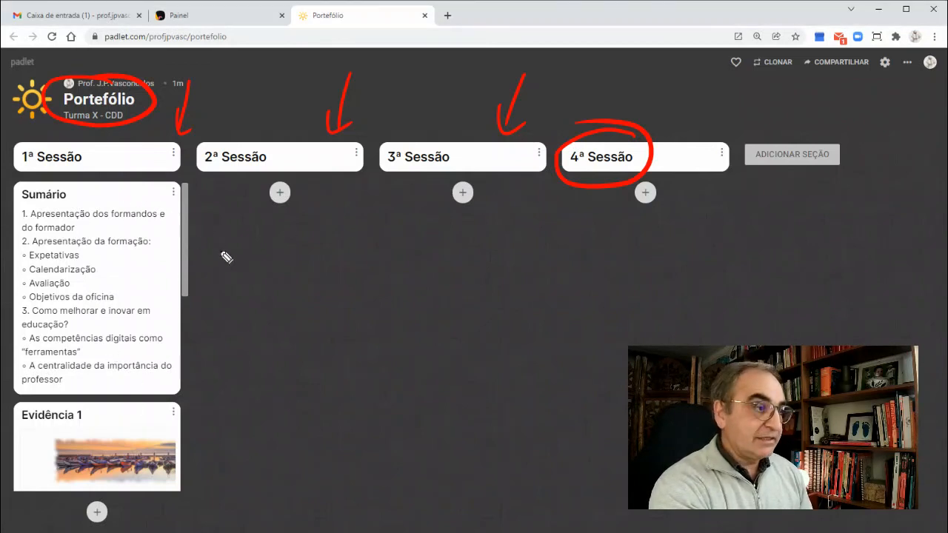
pyautogui.moveTo(220, 261)
pyautogui.mouseDown()
pyautogui.moveTo(227, 303)
pyautogui.moveTo(248, 295)
pyautogui.mouseUp()
pyautogui.moveTo(243, 248)
pyautogui.mouseDown()
pyautogui.moveTo(207, 254)
pyautogui.moveTo(265, 260)
pyautogui.moveTo(126, 249)
pyautogui.mouseUp()
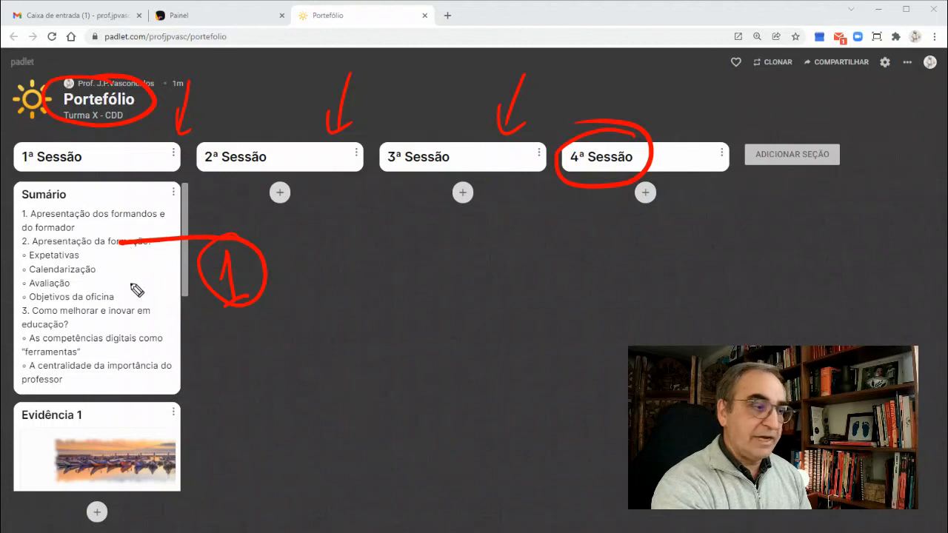
# Examine the evidence posts as the second element of 1ª Sessão and the Opinião post as the third.
pyautogui.scroll(-3, 148, 348)
pyautogui.moveTo(262, 292); pyautogui.dragTo(274, 335)
pyautogui.moveTo(280, 259)
pyautogui.mouseDown()
pyautogui.moveTo(321, 330)
pyautogui.moveTo(182, 272)
pyautogui.moveTo(176, 284)
pyautogui.moveTo(197, 293)
pyautogui.mouseUp()
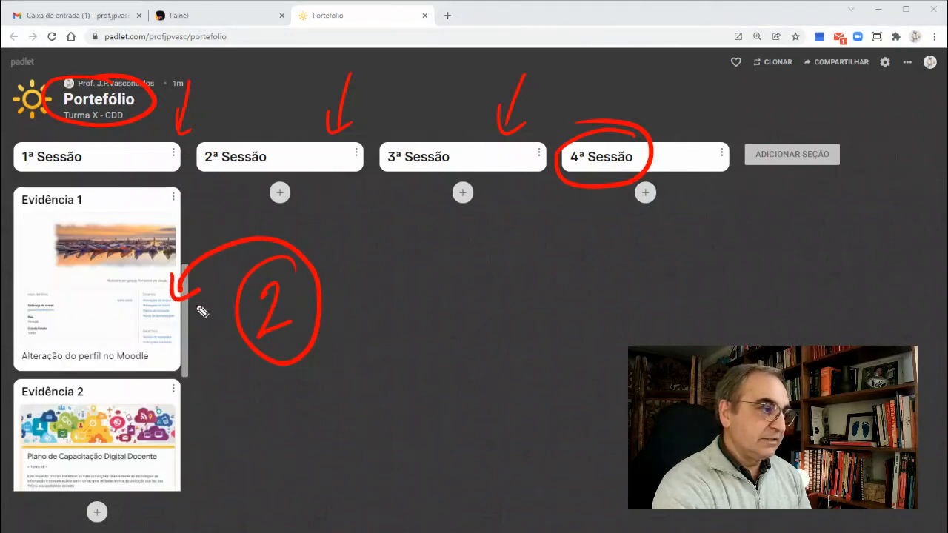
pyautogui.moveTo(19, 217); pyautogui.dragTo(63, 204)
pyautogui.moveTo(24, 405); pyautogui.dragTo(66, 393)
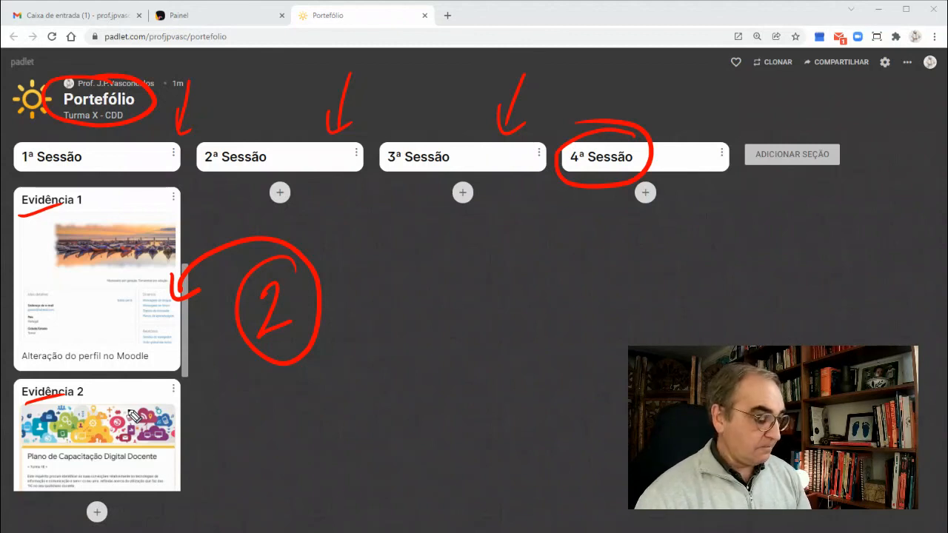
pyautogui.scroll(-10, 133, 415)
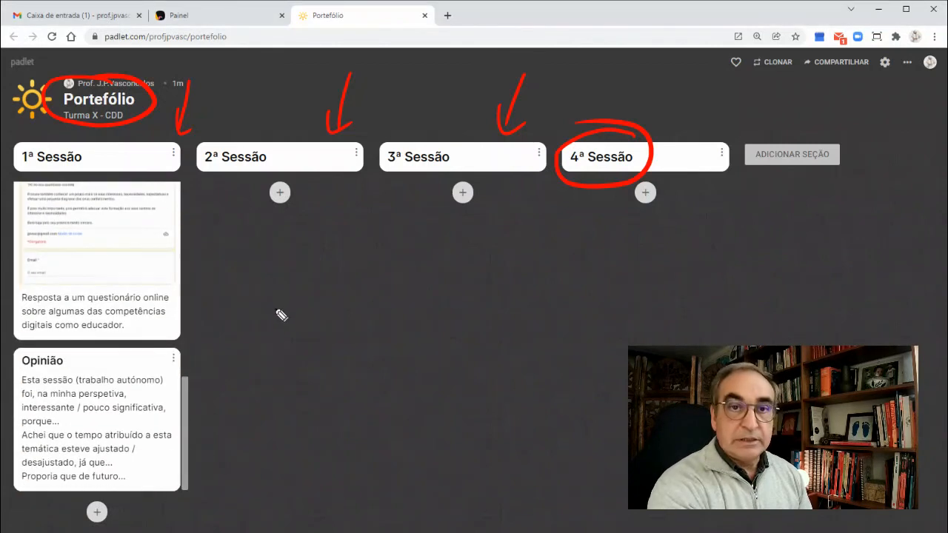
pyautogui.moveTo(261, 297)
pyautogui.mouseDown()
pyautogui.moveTo(271, 314)
pyautogui.moveTo(252, 343)
pyautogui.mouseUp()
pyautogui.moveTo(282, 271)
pyautogui.mouseDown()
pyautogui.moveTo(297, 273)
pyautogui.moveTo(321, 330)
pyautogui.moveTo(186, 330)
pyautogui.moveTo(211, 364)
pyautogui.mouseUp()
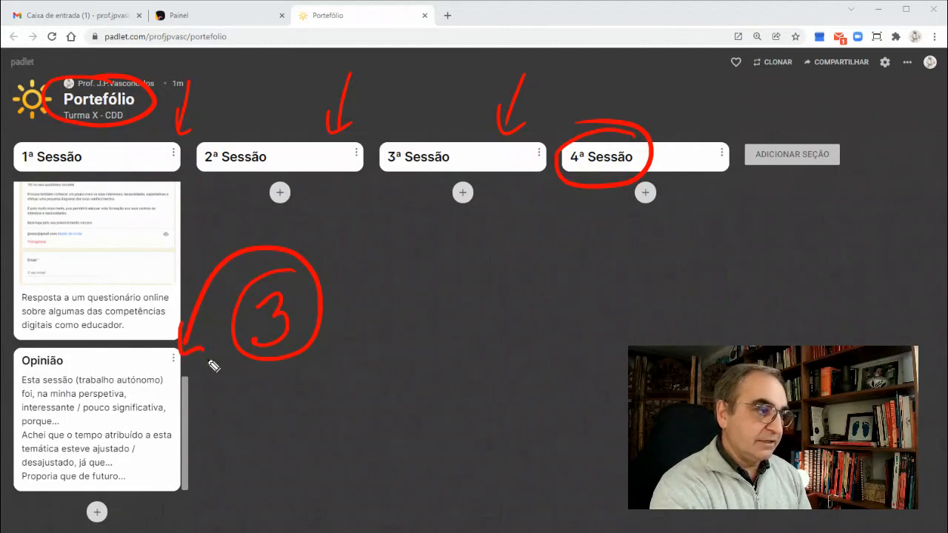